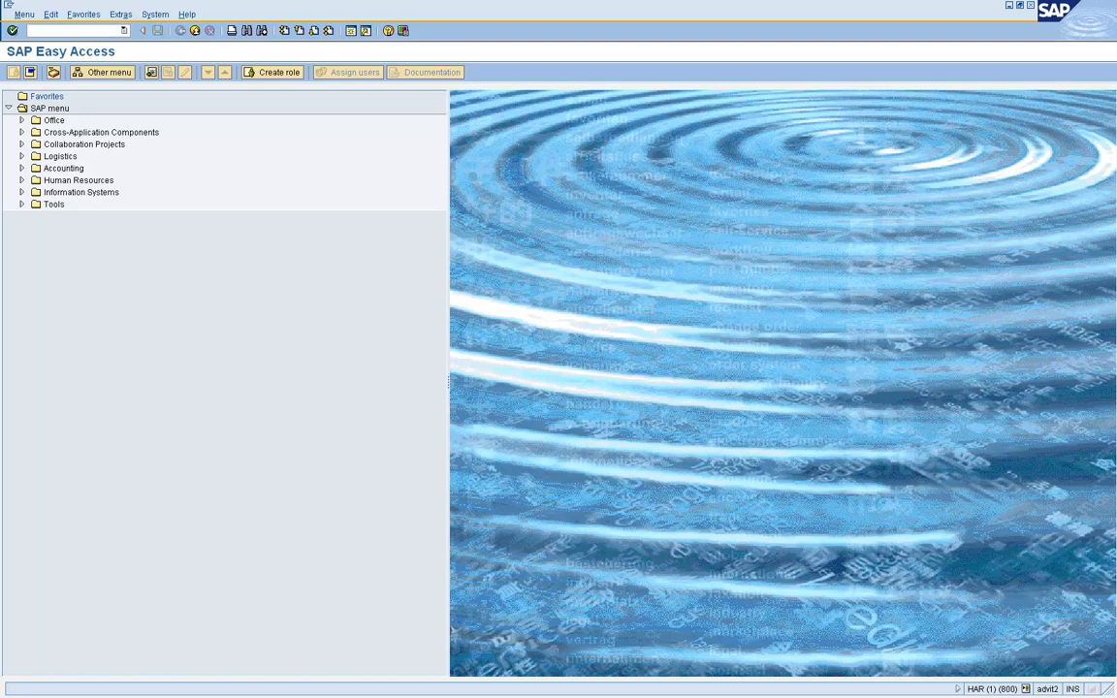
Decline the detailed description of the connection error and open transaction SHD0 in the remaining session.
{"action": "type", "text": "S"}
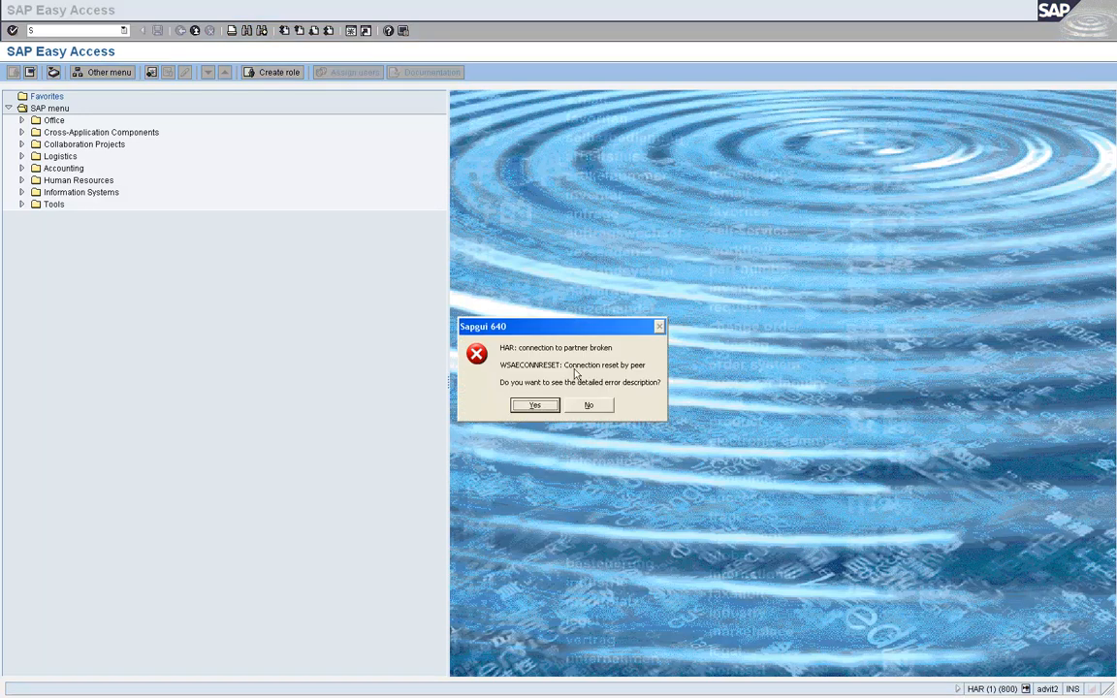
{"action": "left_click", "coordinate": [589, 405]}
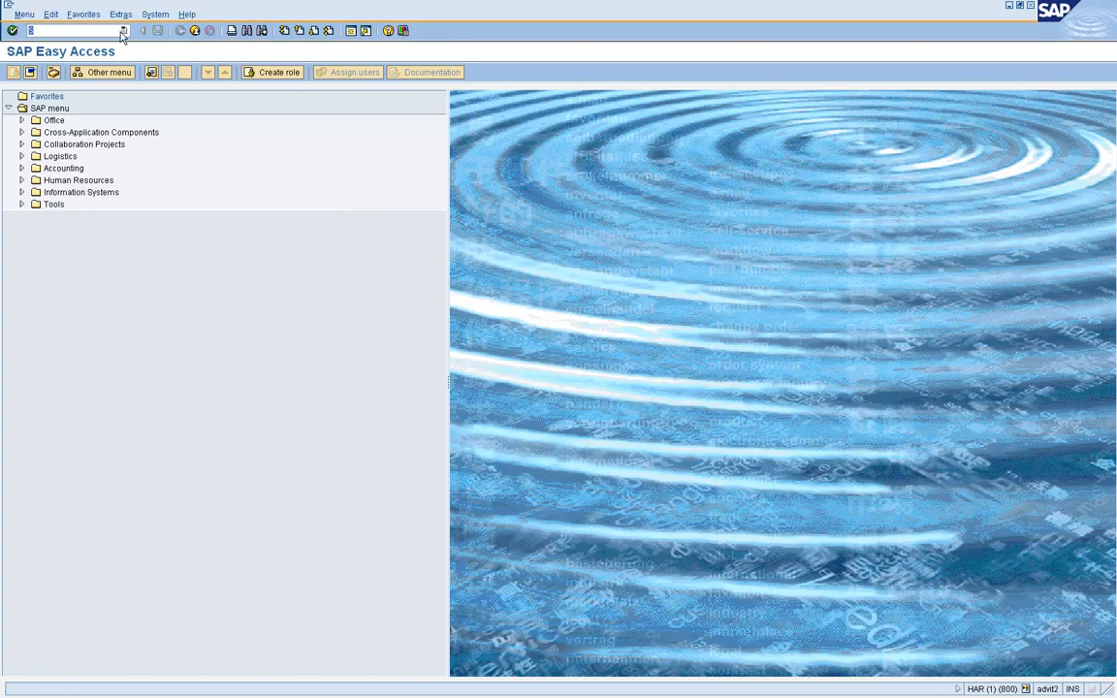
{"action": "type", "text": "HD0"}
{"action": "key", "text": "Return"}
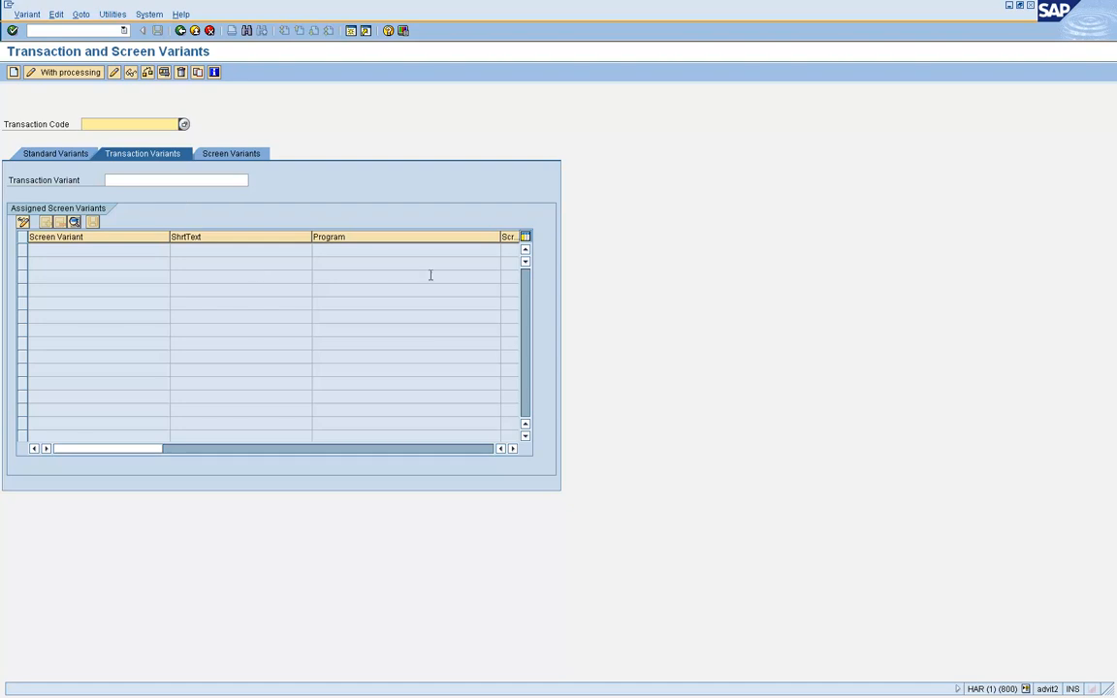
Enter SE16 as the transaction code for which variants are maintained.
{"action": "type", "text": "S"}
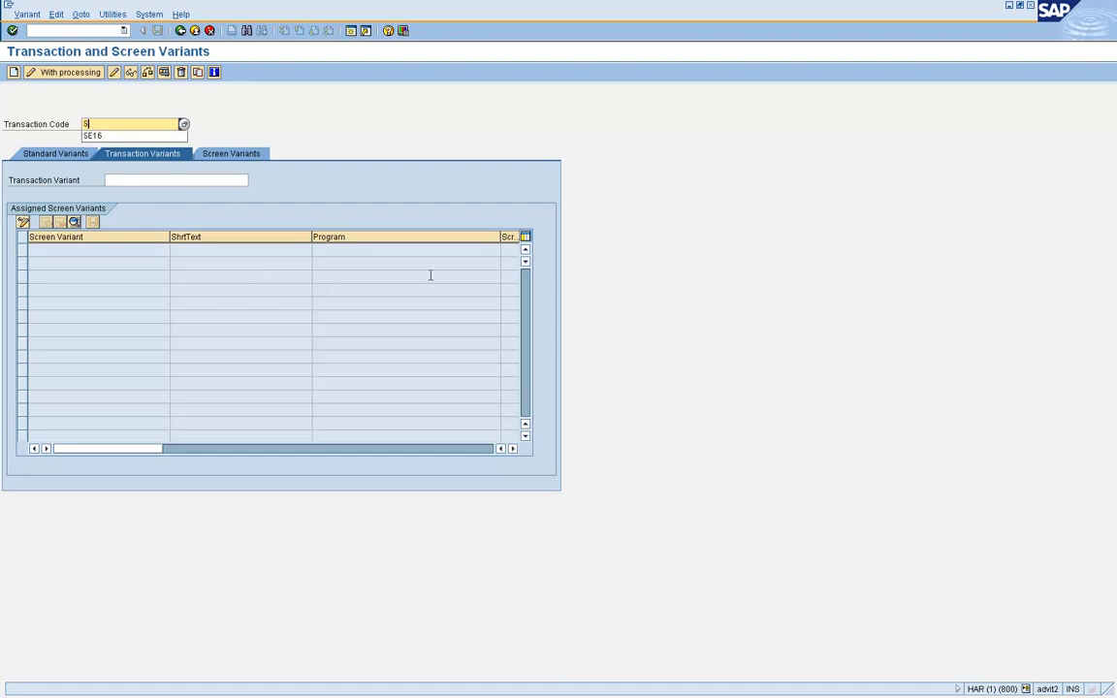
{"action": "type", "text": "E16"}
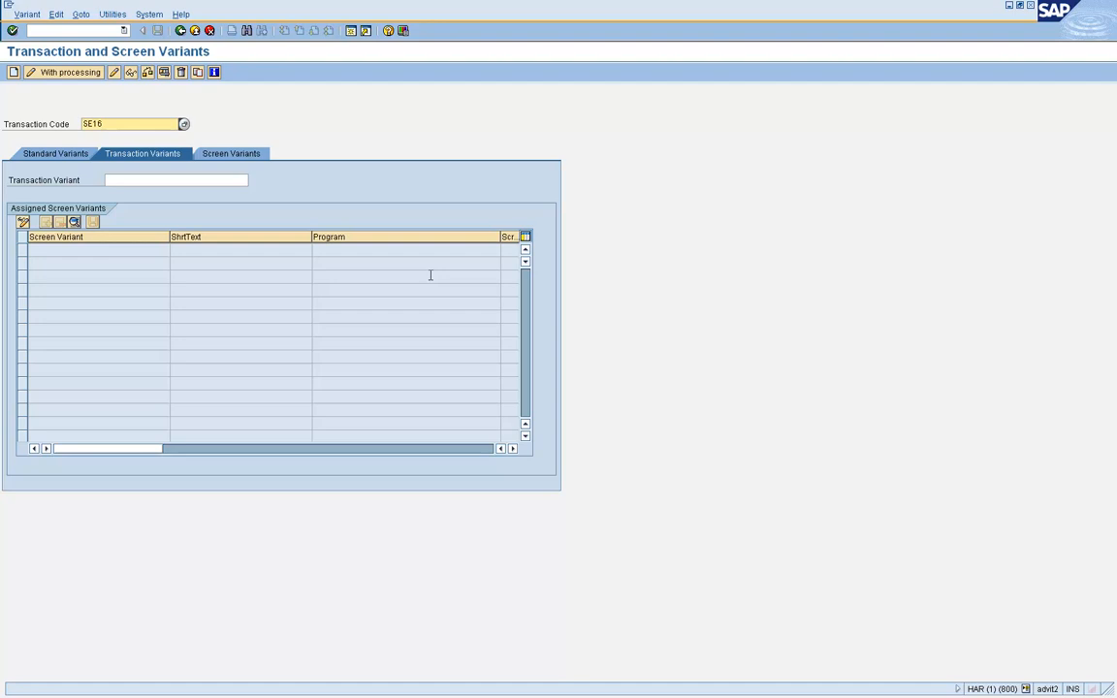
{"action": "key", "text": "Return"}
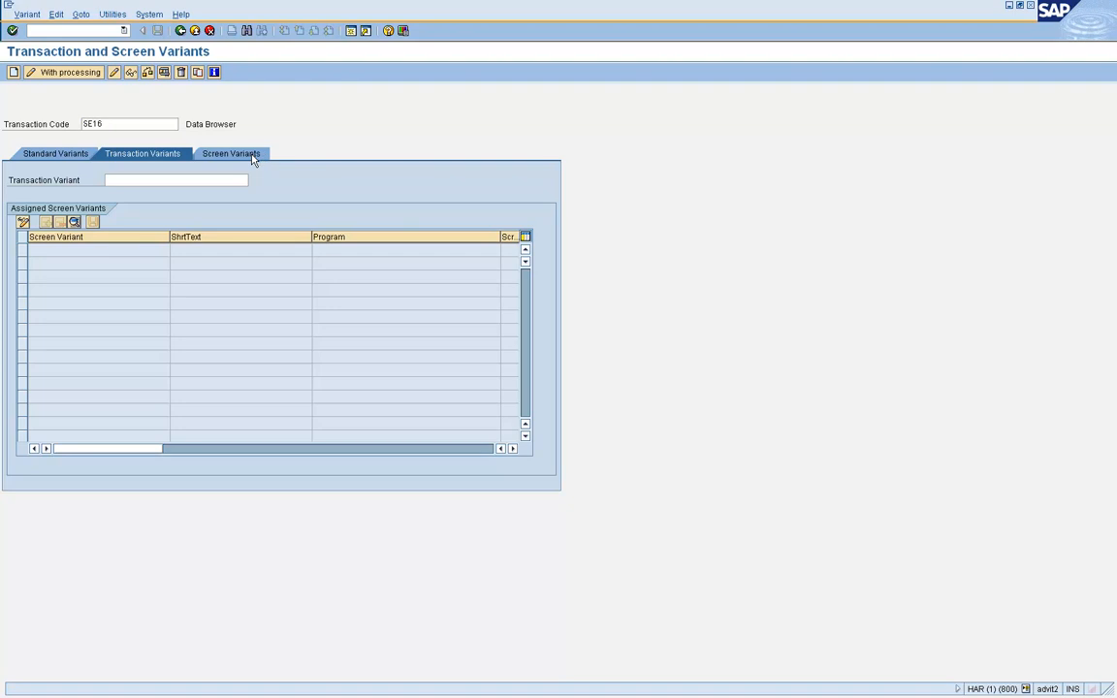
Enter YSE16_HIDE_CREATE_ICON as the screen variant name for SE16.
{"action": "left_click", "coordinate": [253, 161]}
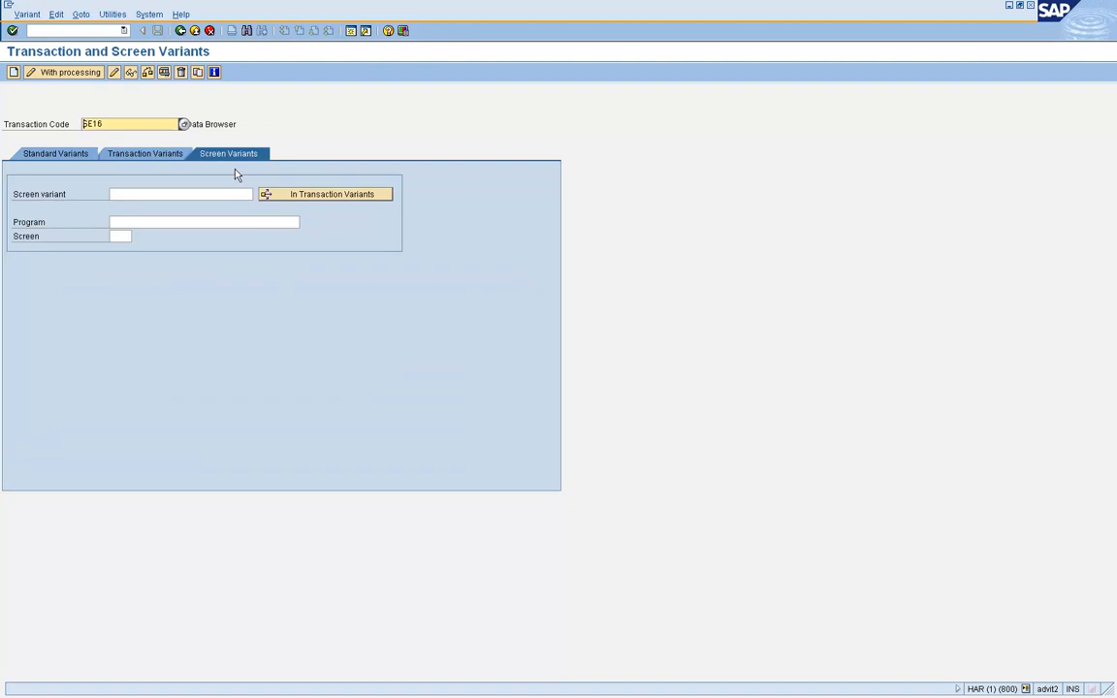
{"action": "left_click", "coordinate": [208, 192]}
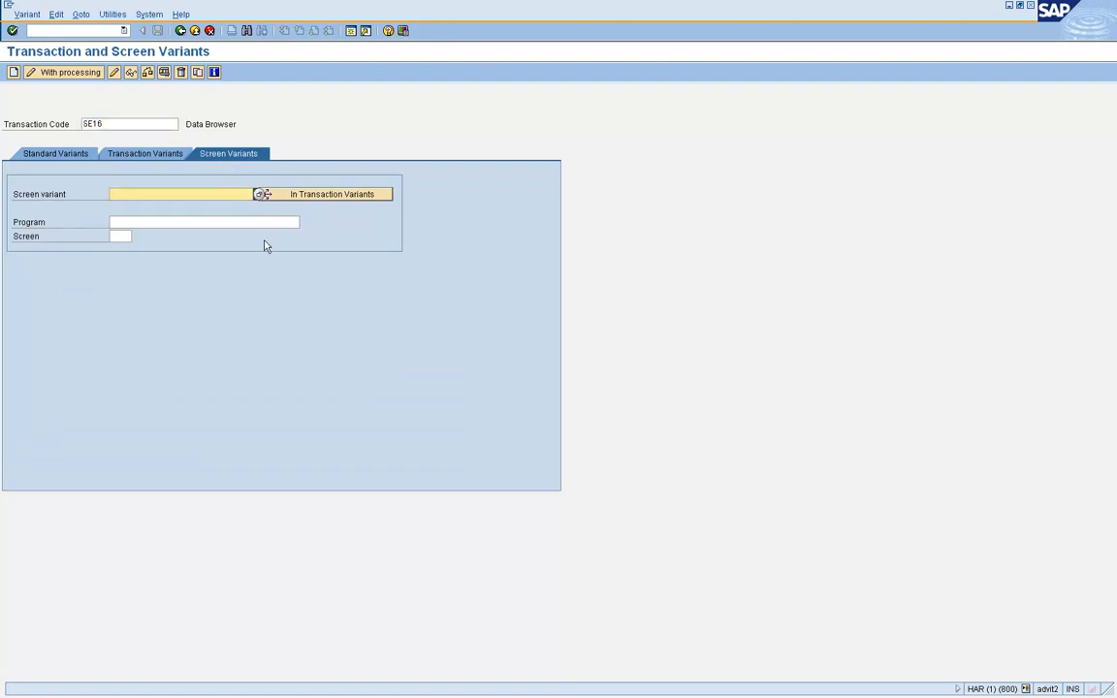
{"action": "type", "text": "s"}
{"action": "key", "text": "BackSpace"}
{"action": "type", "text": "YSE1"}
{"action": "type", "text": "6"}
{"action": "type", "text": "_h"}
{"action": "type", "text": "IDE"}
{"action": "type", "text": "_CREATI"}
{"action": "type", "text": "_"}
{"action": "type", "text": "ICON"}
{"action": "key", "text": "Tab"}
{"action": "key", "text": "Tab"}
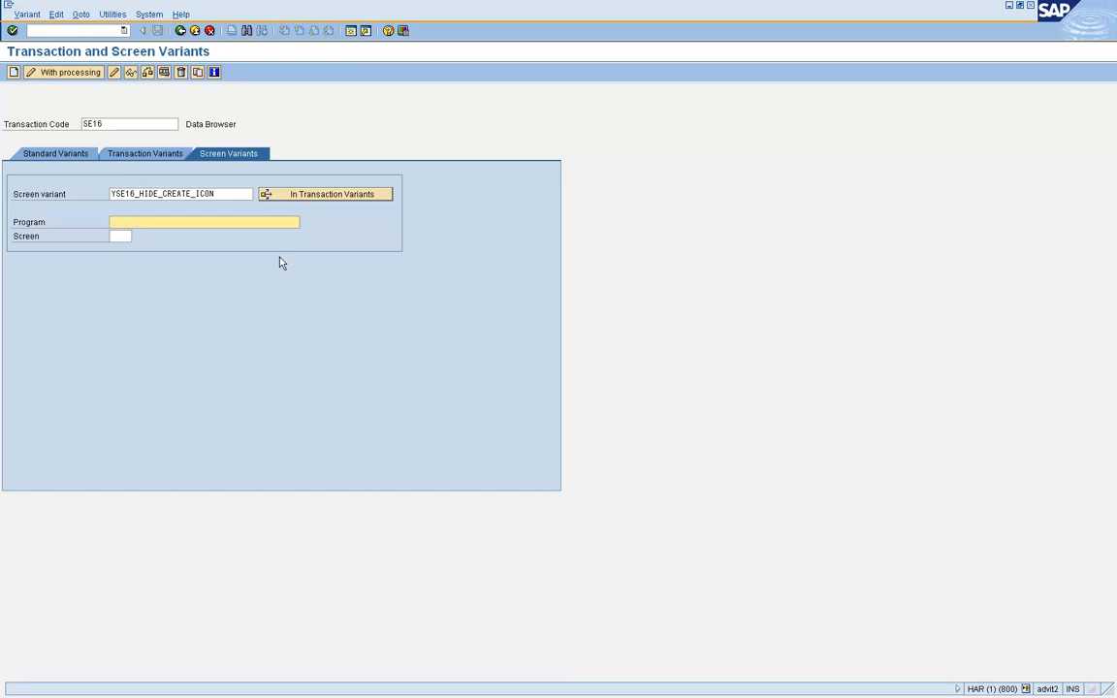
Specify program SAPLSETB and screen 0230 for the screen variant.
{"action": "type", "text": "SAPL"}
{"action": "key", "text": "Down"}
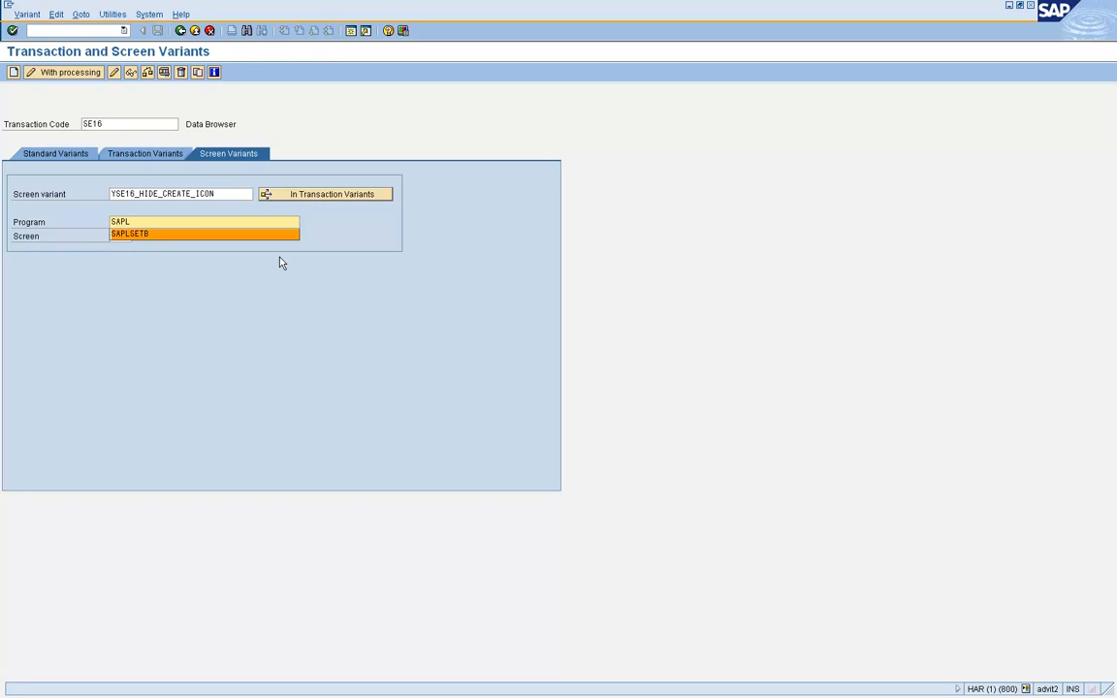
{"action": "key", "text": "Return"}
{"action": "key", "text": "Tab"}
{"action": "type", "text": "0"}
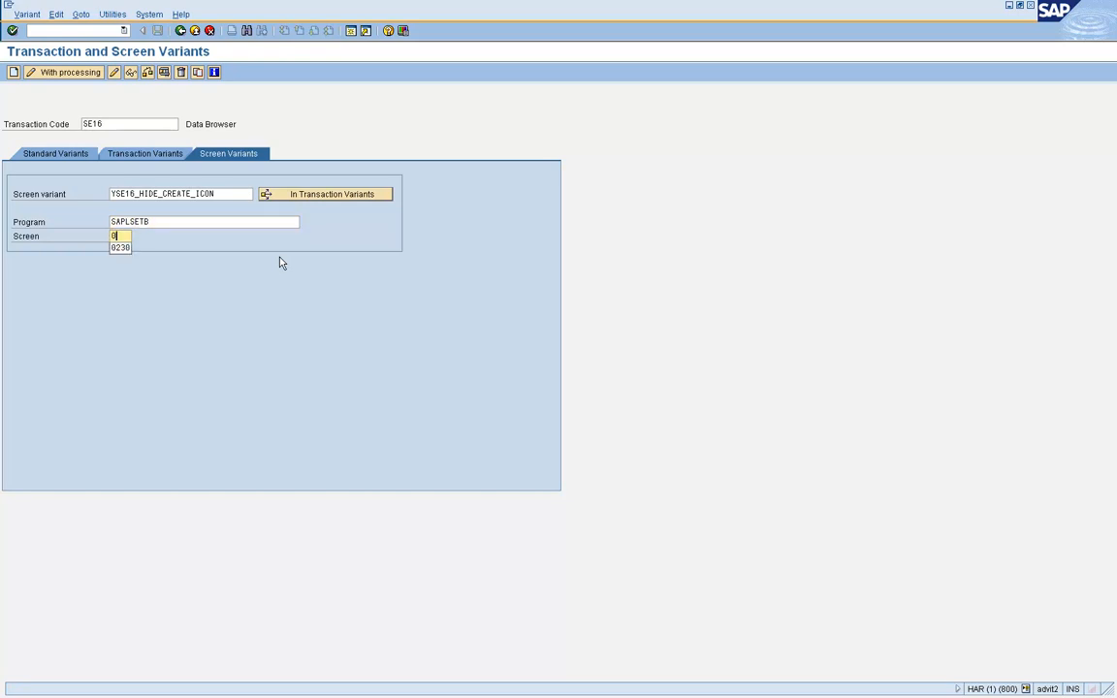
{"action": "type", "text": "230"}
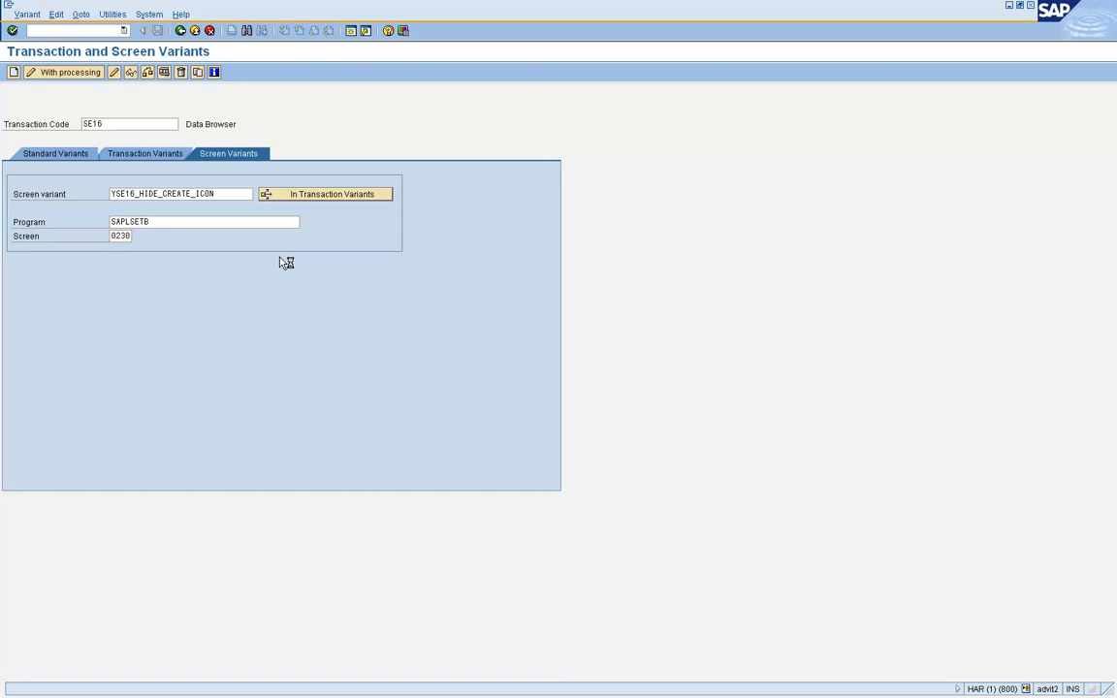
{"action": "key", "text": "Return"}
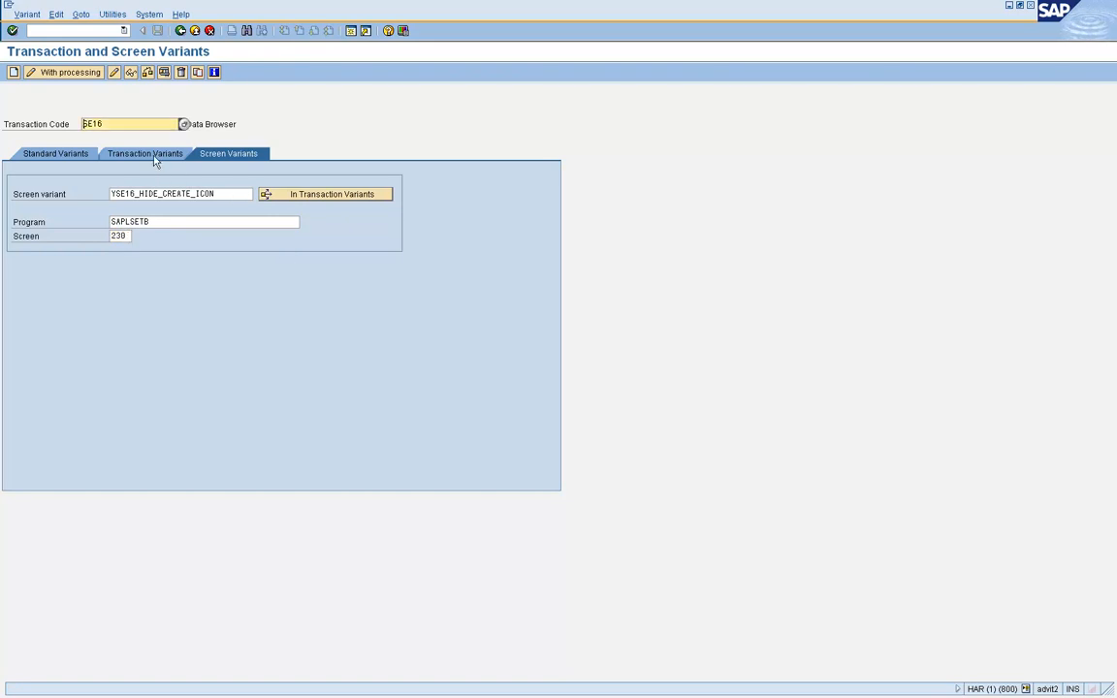
Name the transaction variant YSE16_HIDE_CREATE_ICON_0230 and start creating it for SE16.
{"action": "left_click", "coordinate": [151, 154]}
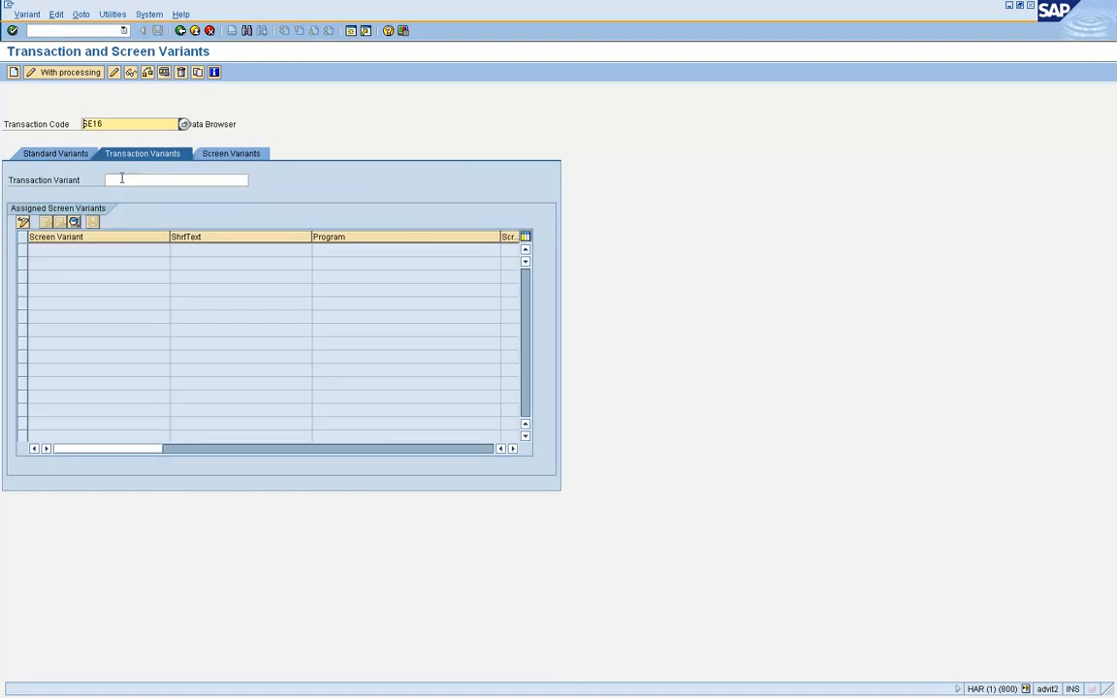
{"action": "left_click", "coordinate": [119, 180]}
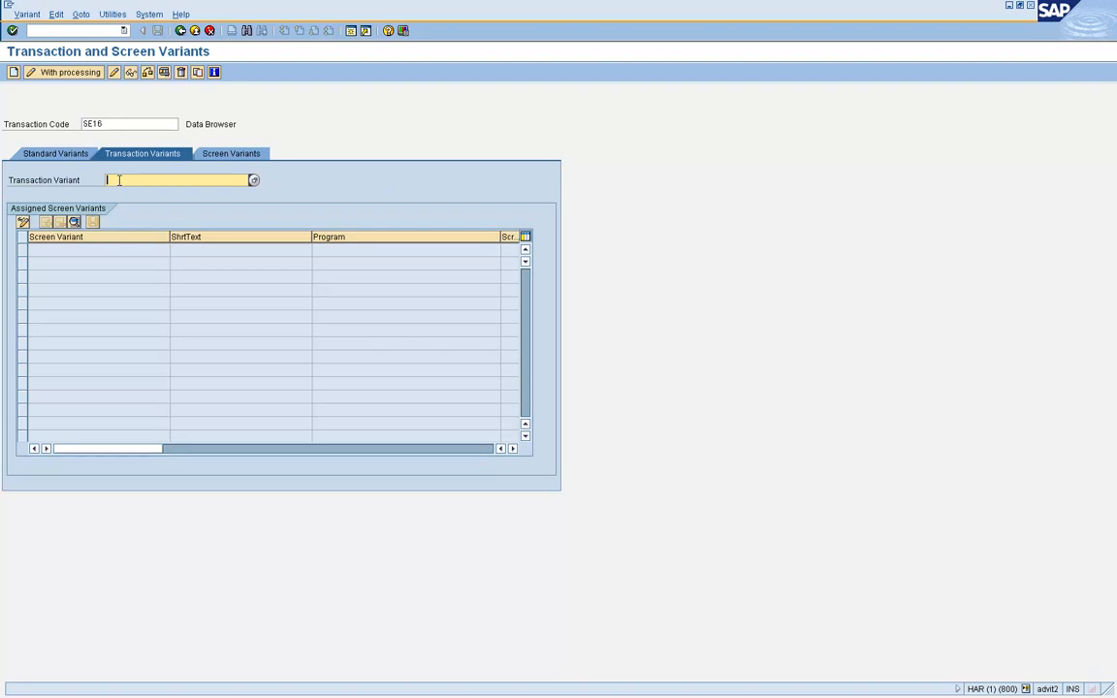
{"action": "type", "text": "YSE16_HIDE_CREATE_ICON_0230"}
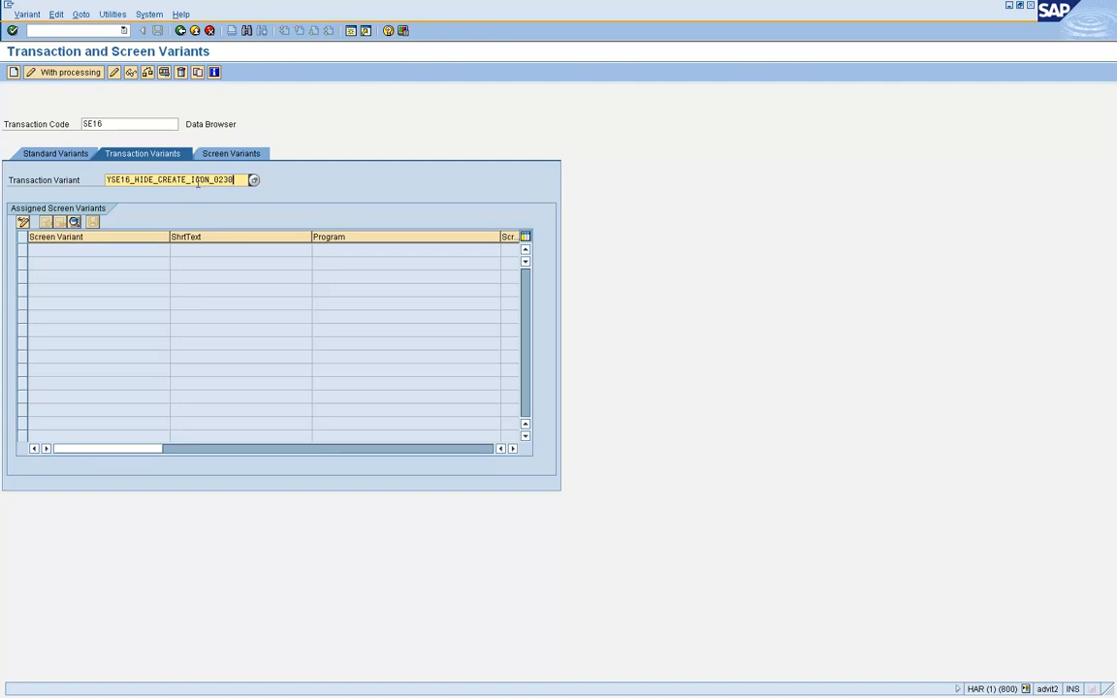
{"action": "key", "text": "Return"}
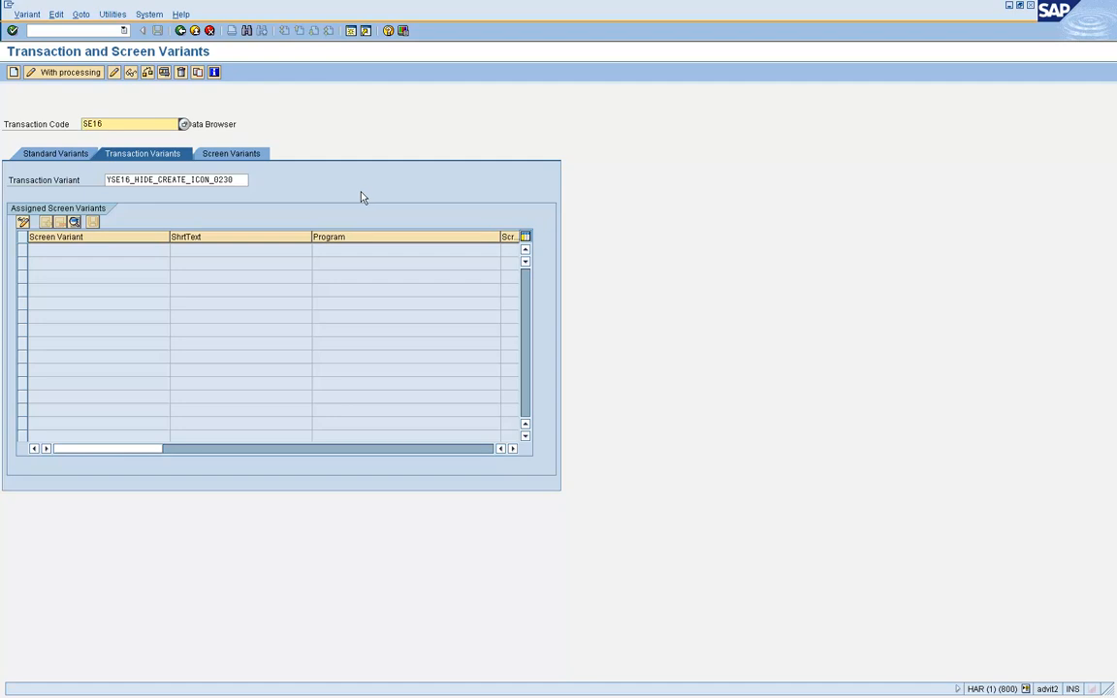
{"action": "left_click", "coordinate": [15, 73]}
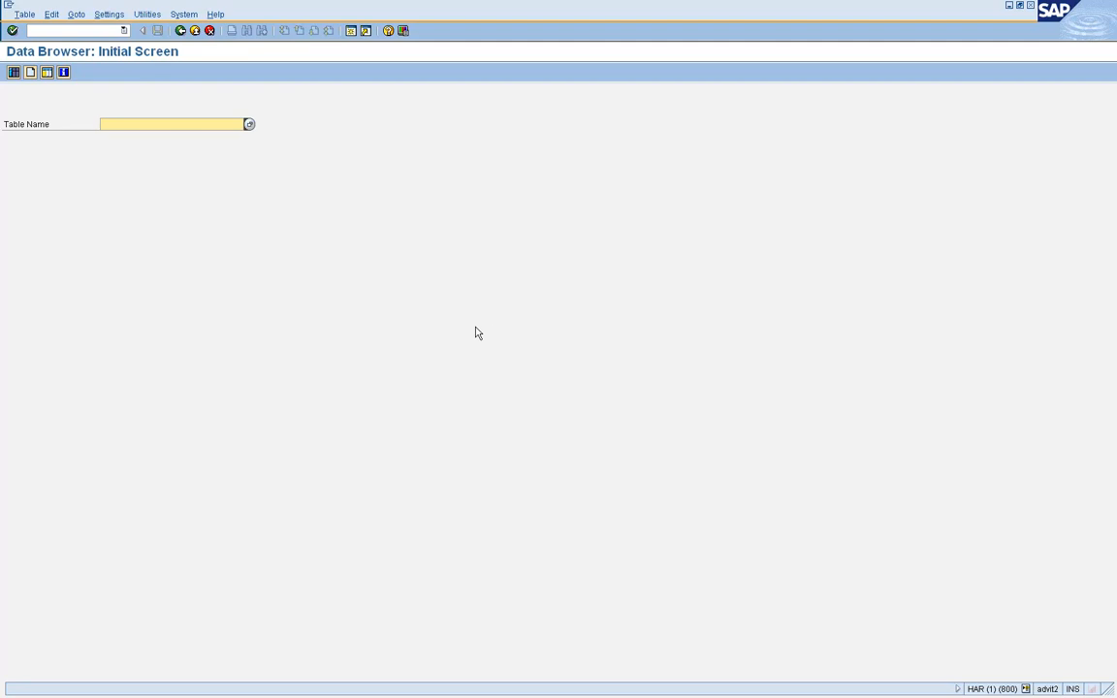
Deactivate the Create Entries function (ANLE) of the Table menu for the Data Browser's initial screen.
{"action": "key", "text": "F4"}
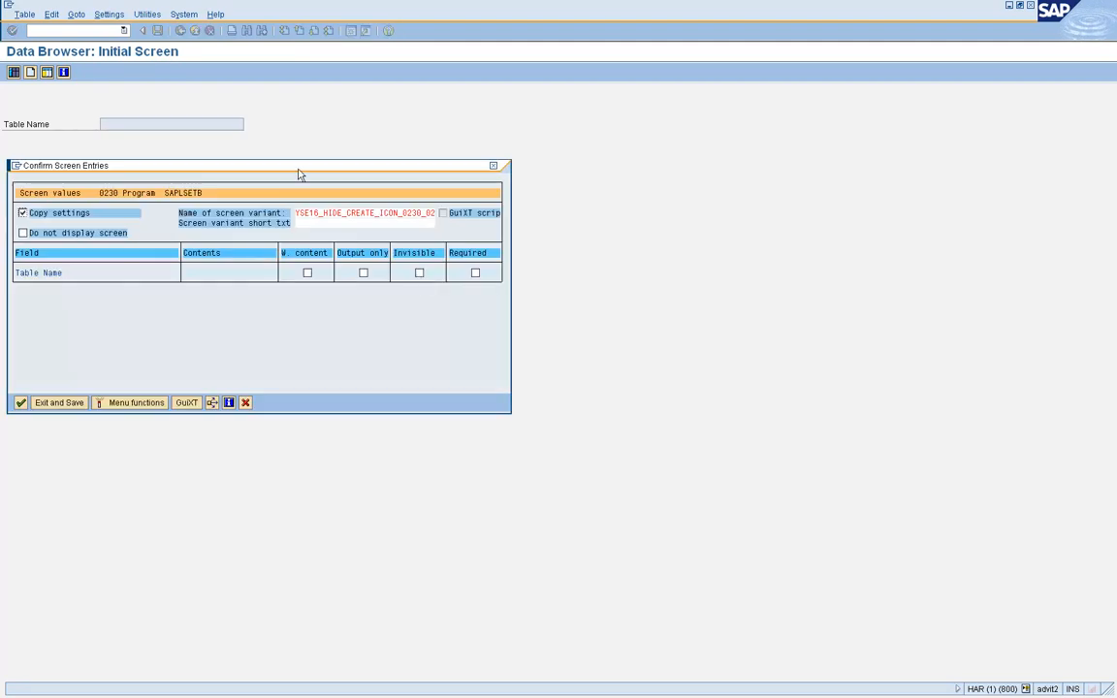
{"action": "left_click_drag", "start_coordinate": [299, 175], "coordinate": [540, 169]}
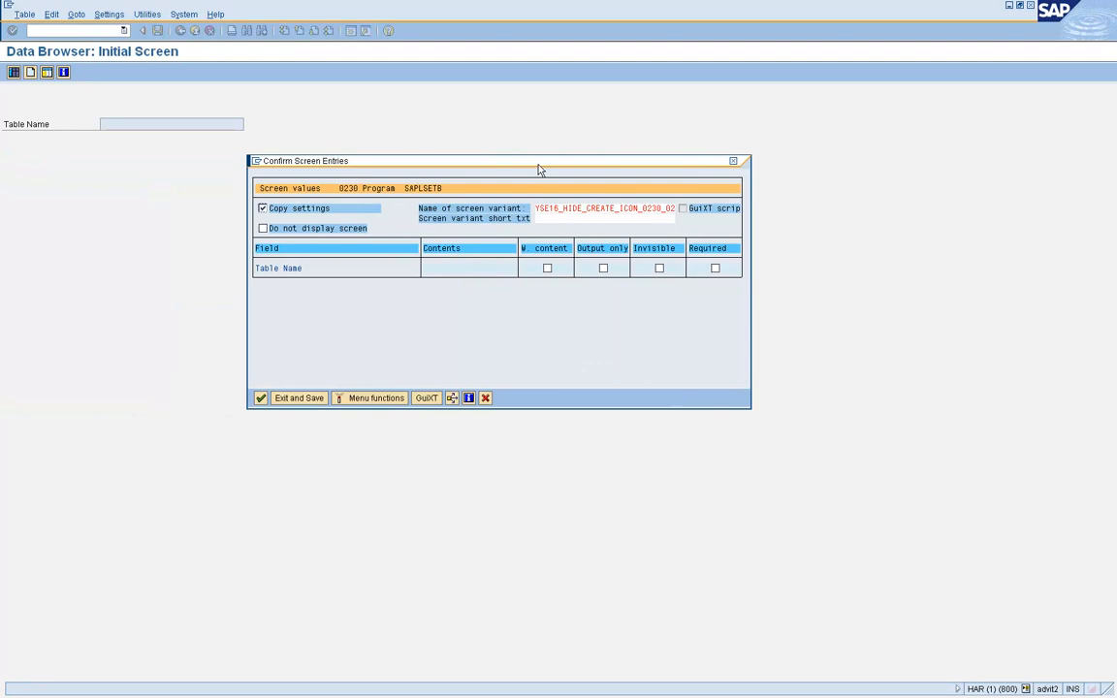
{"action": "left_click", "coordinate": [349, 399]}
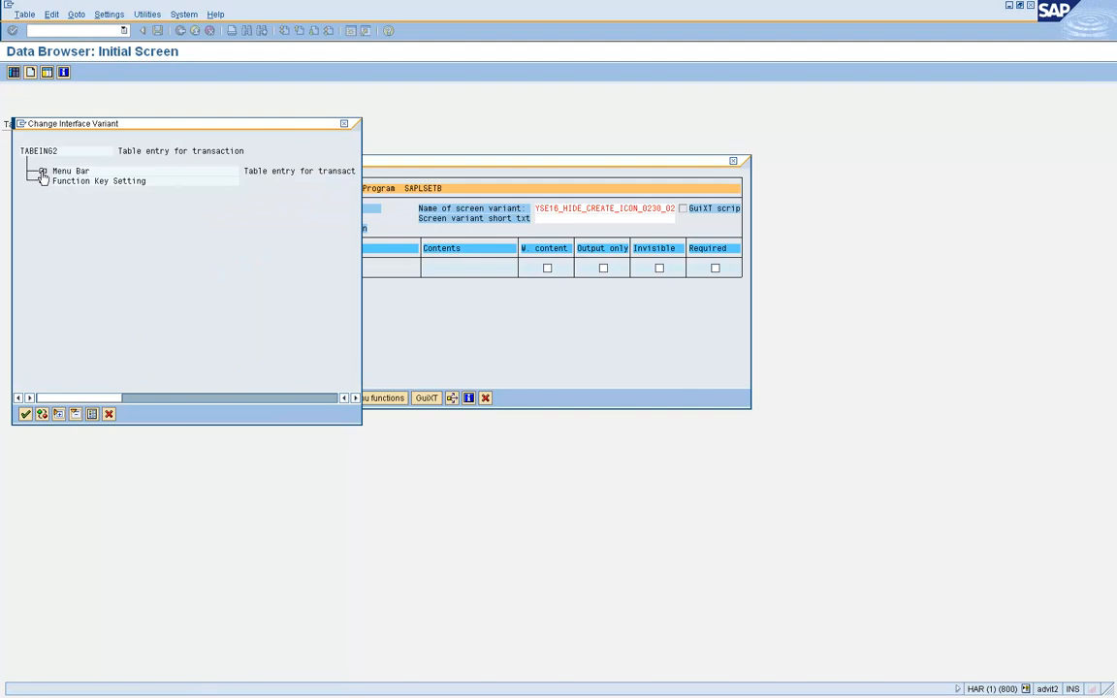
{"action": "left_click", "coordinate": [43, 171]}
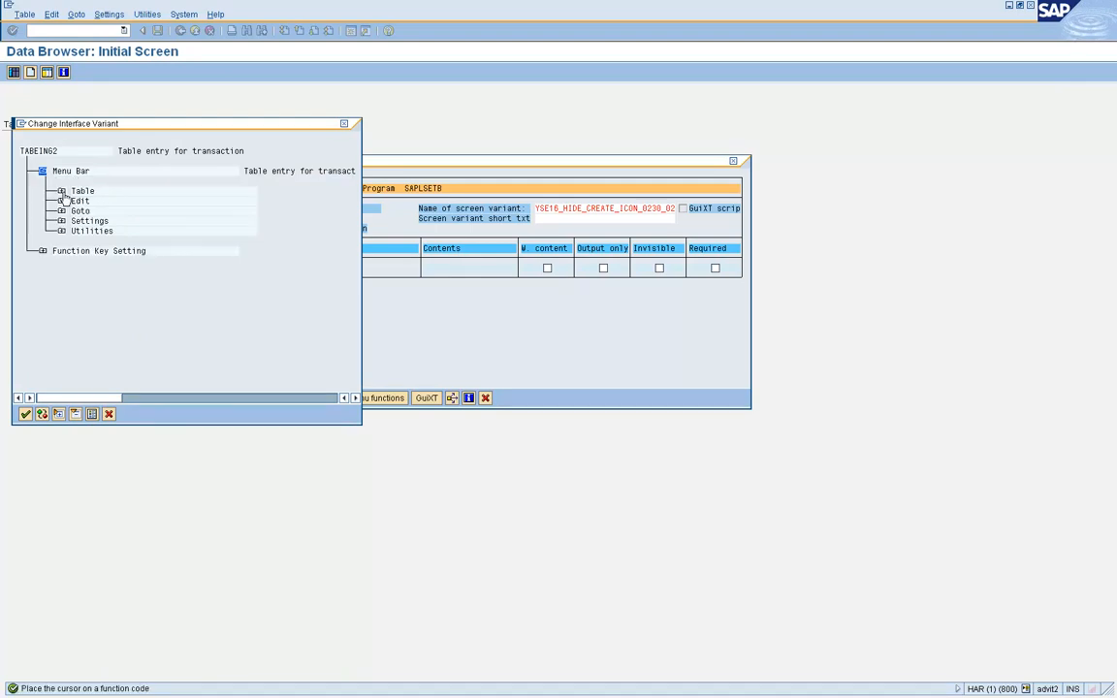
{"action": "left_click", "coordinate": [61, 191]}
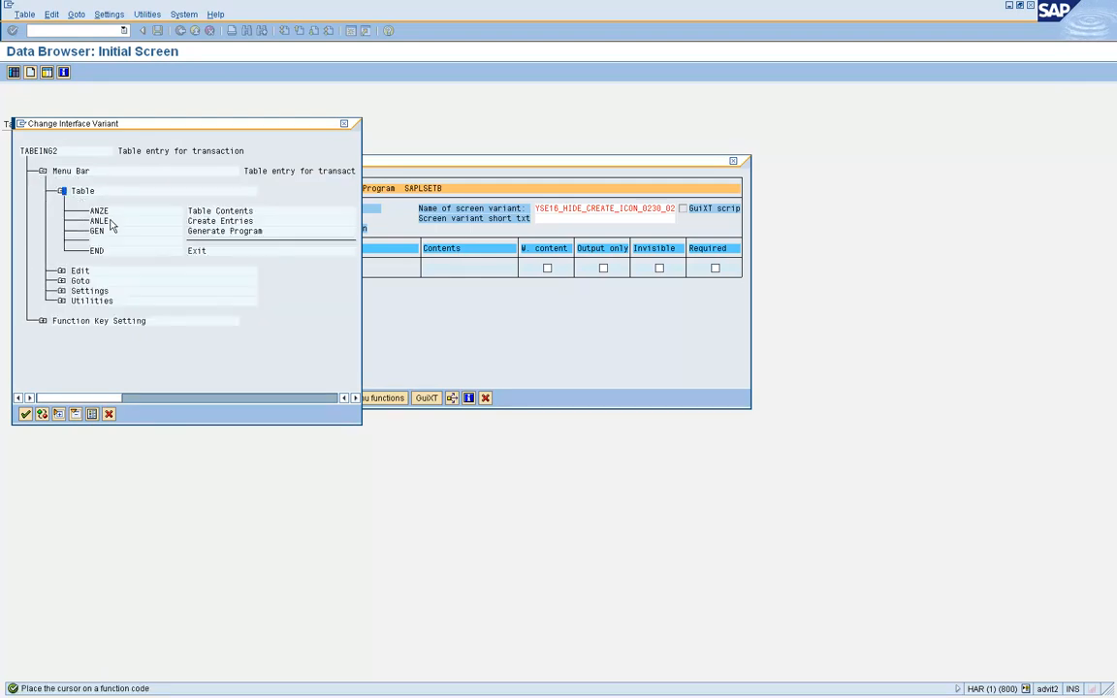
{"action": "left_click", "coordinate": [109, 223]}
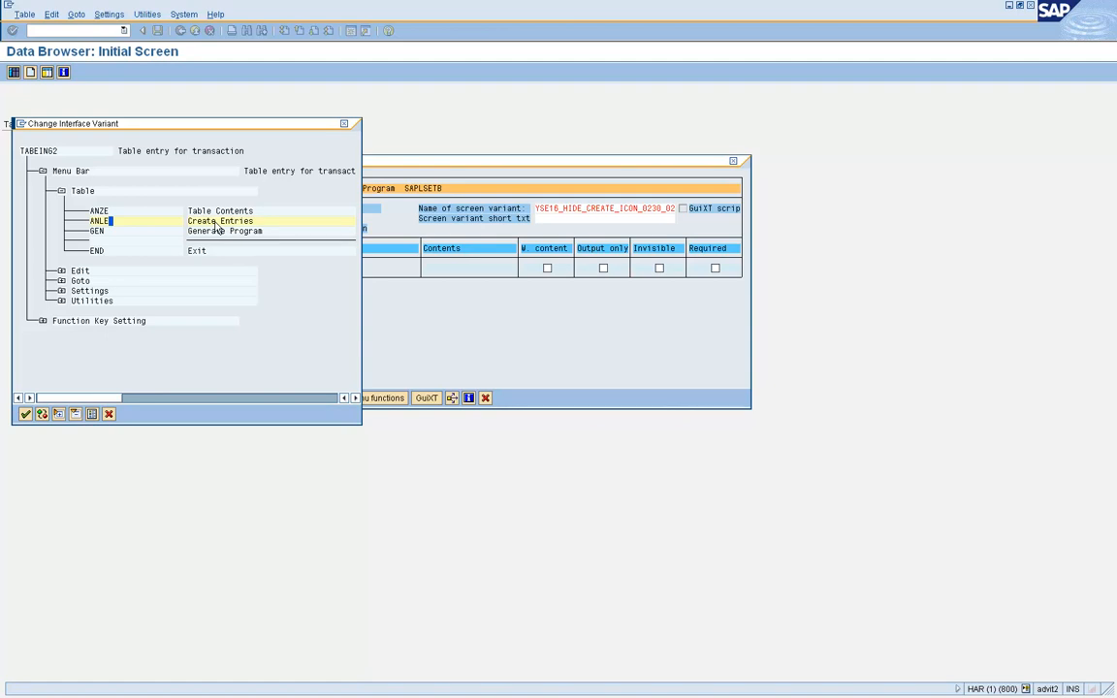
{"action": "left_click", "coordinate": [26, 414]}
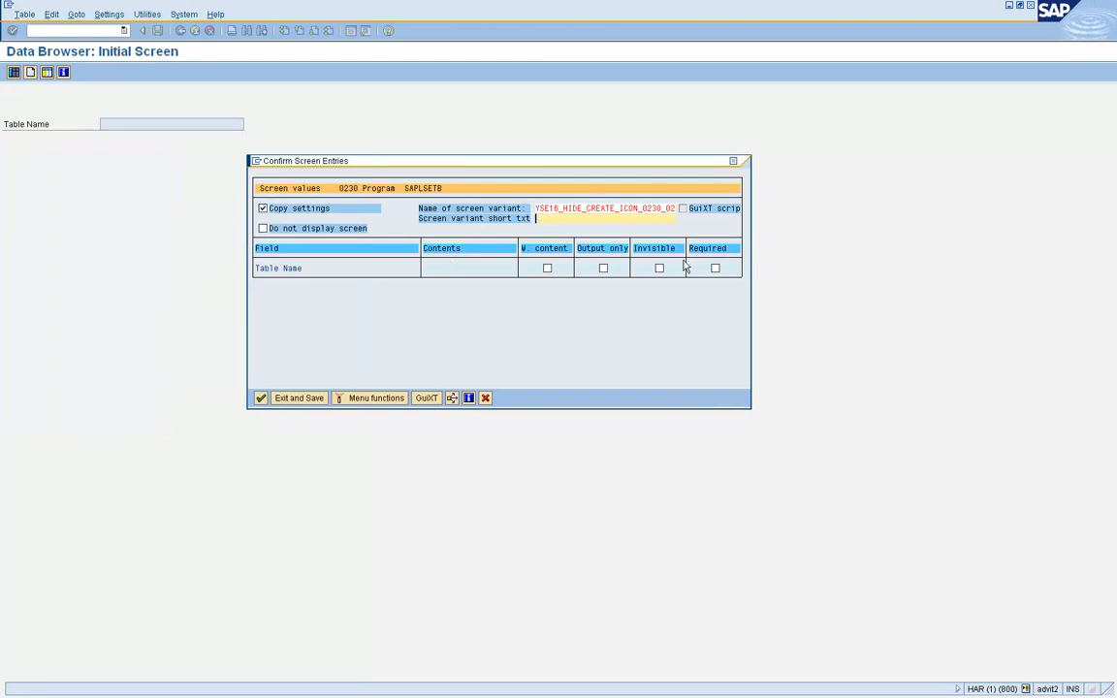
Give the screen variant the short text HIDE CREATE ENTRIES OPTION, and exit the screen recording with saving.
{"action": "type", "text": "hi"}
{"action": "type", "text": "DE"}
{"action": "type", "text": " CREATE"}
{"action": "type", "text": " ENTER"}
{"action": "type", "text": "ES ICO"}
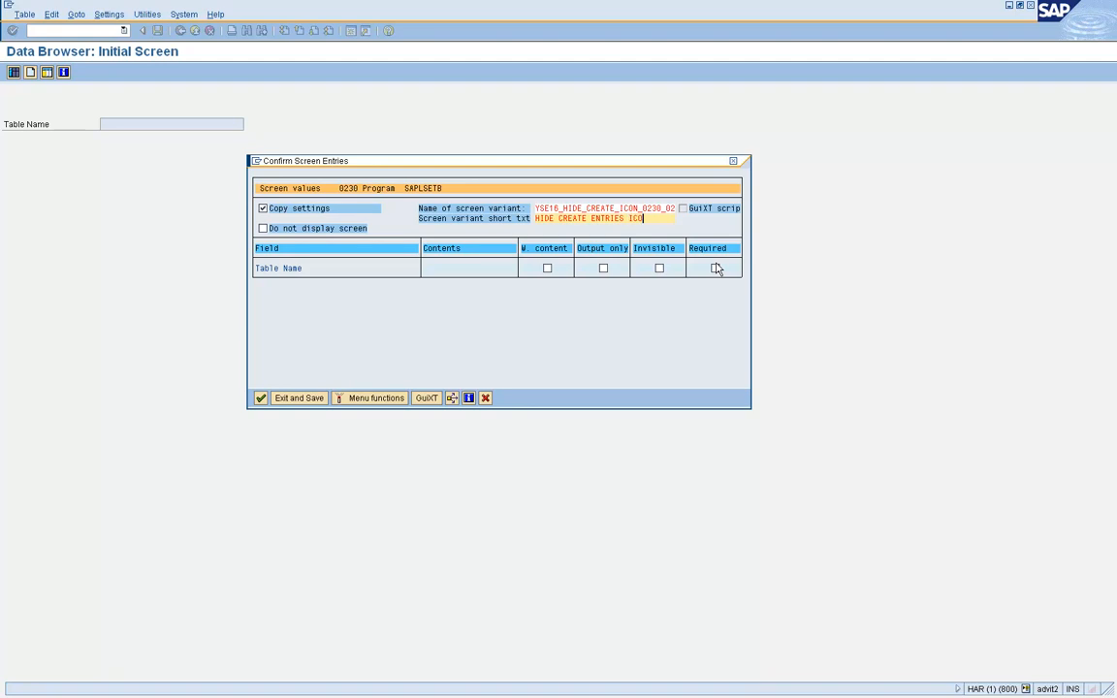
{"action": "type", "text": "N"}
{"action": "key", "text": "BackSpace"}
{"action": "key", "text": "BackSpace"}
{"action": "key", "text": "BackSpace"}
{"action": "key", "text": "BackSpace"}
{"action": "type", "text": "OPTION"}
{"action": "left_click", "coordinate": [318, 399]}
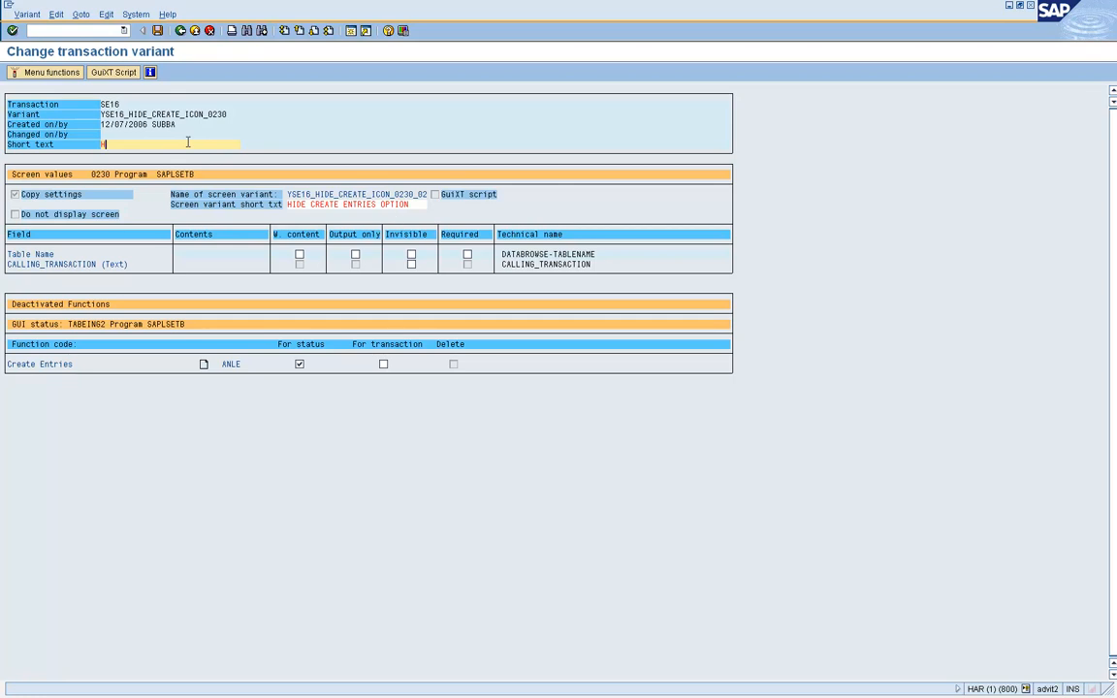
Describe the transaction variant as HIDE CREATE ENTRIES OPTION and save it and its screen variant as local objects.
{"action": "type", "text": "IDE CREATE E"}
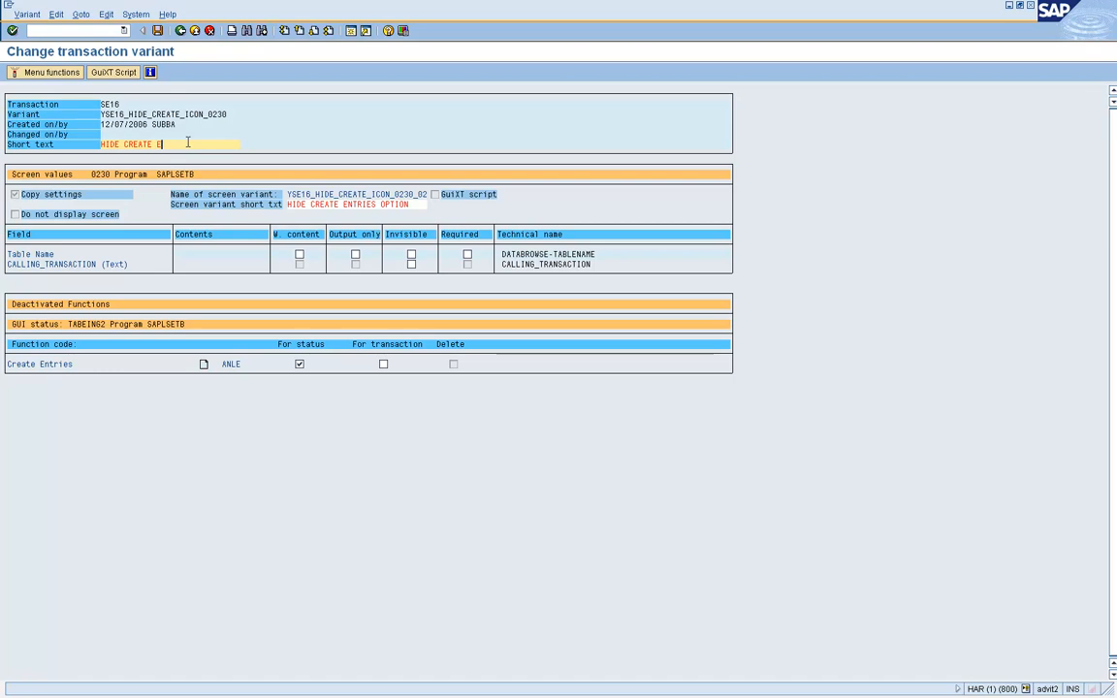
{"action": "type", "text": "NTRIES OPTION"}
{"action": "left_click", "coordinate": [158, 31]}
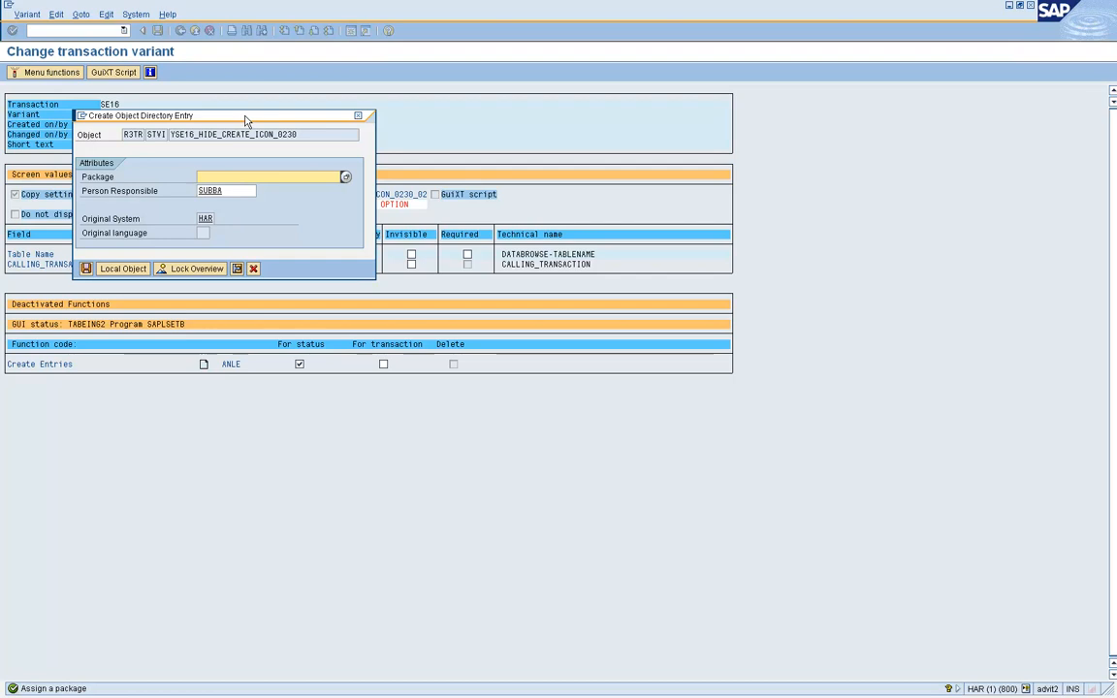
{"action": "left_click_drag", "start_coordinate": [247, 117], "coordinate": [332, 131]}
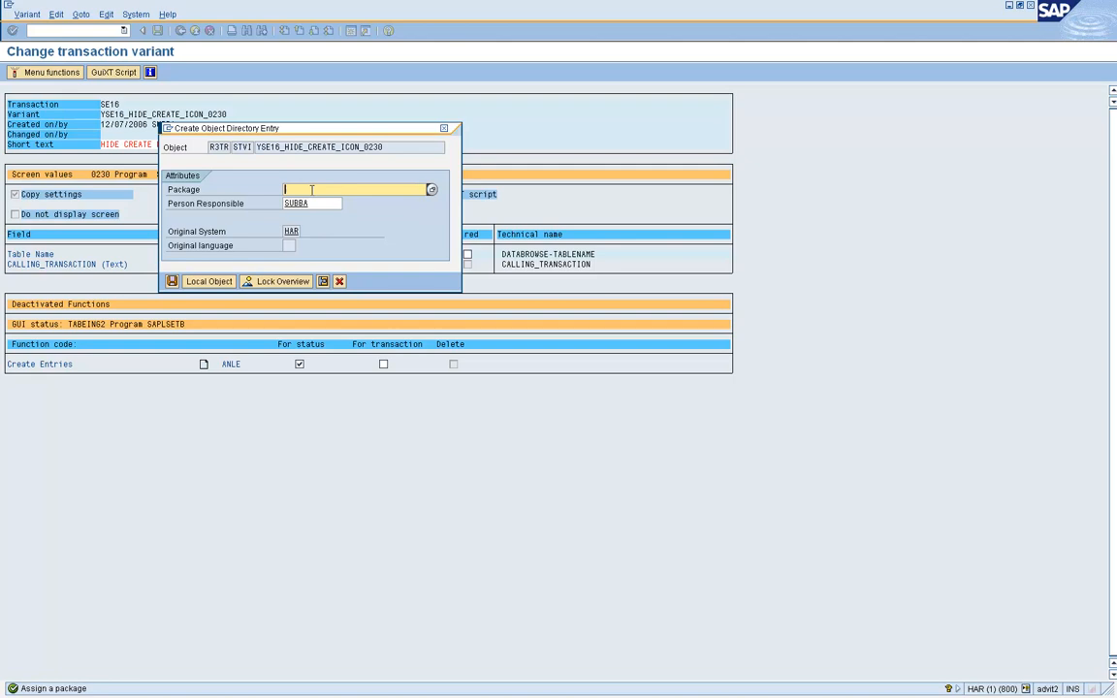
{"action": "left_click", "coordinate": [216, 282]}
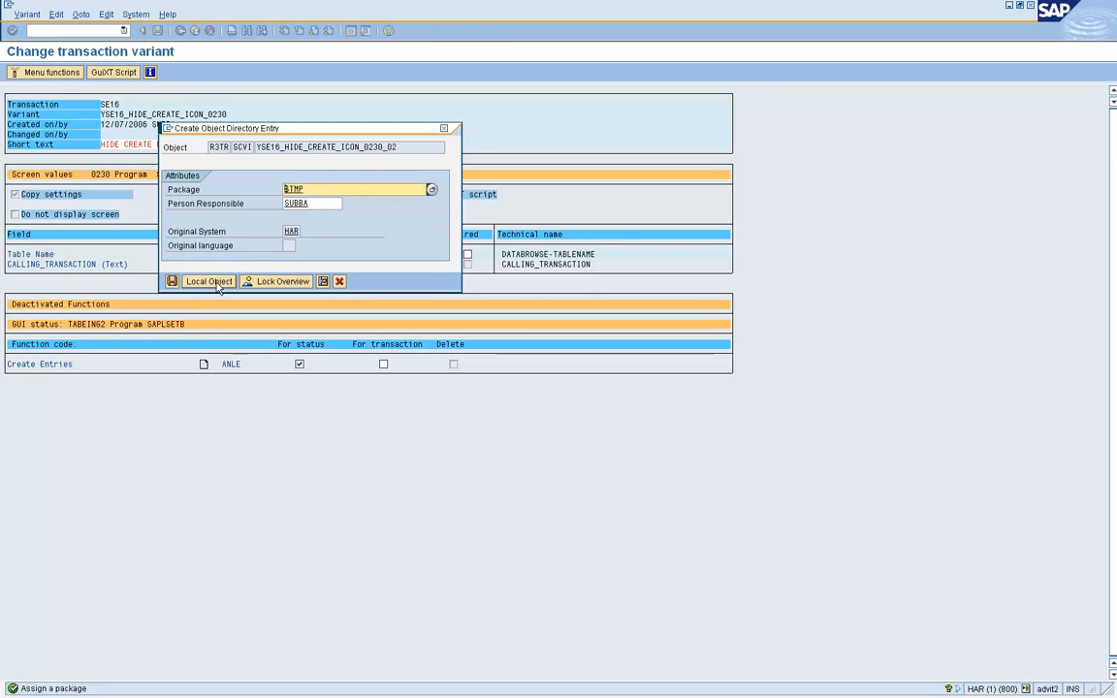
{"action": "left_click", "coordinate": [216, 282]}
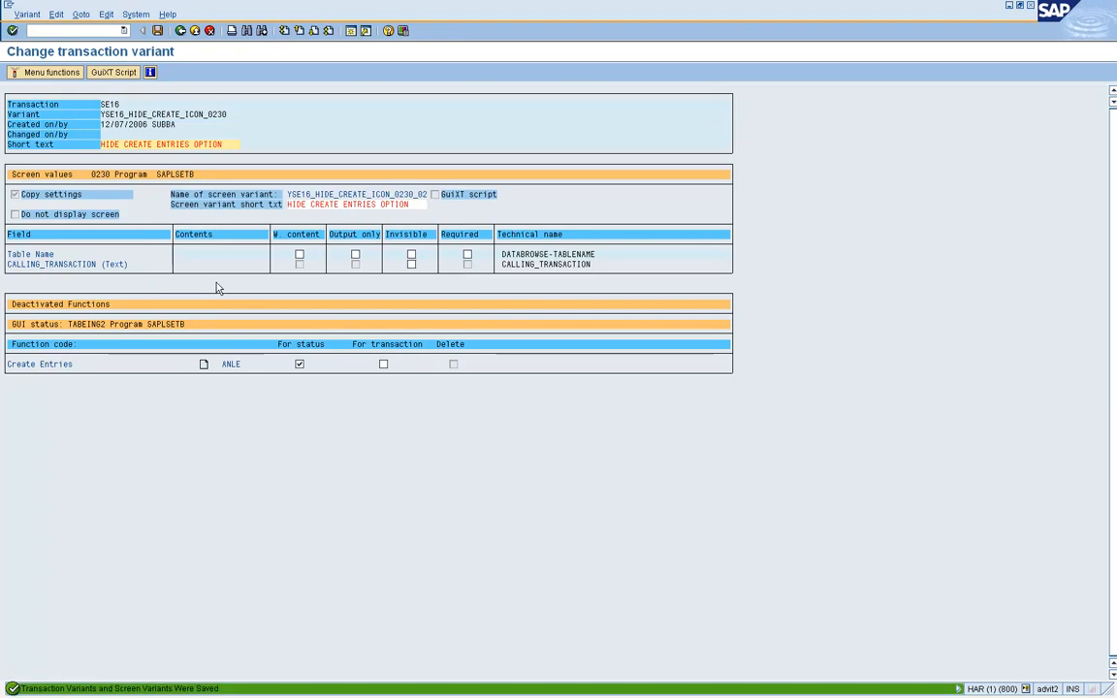
{"action": "left_click", "coordinate": [181, 31]}
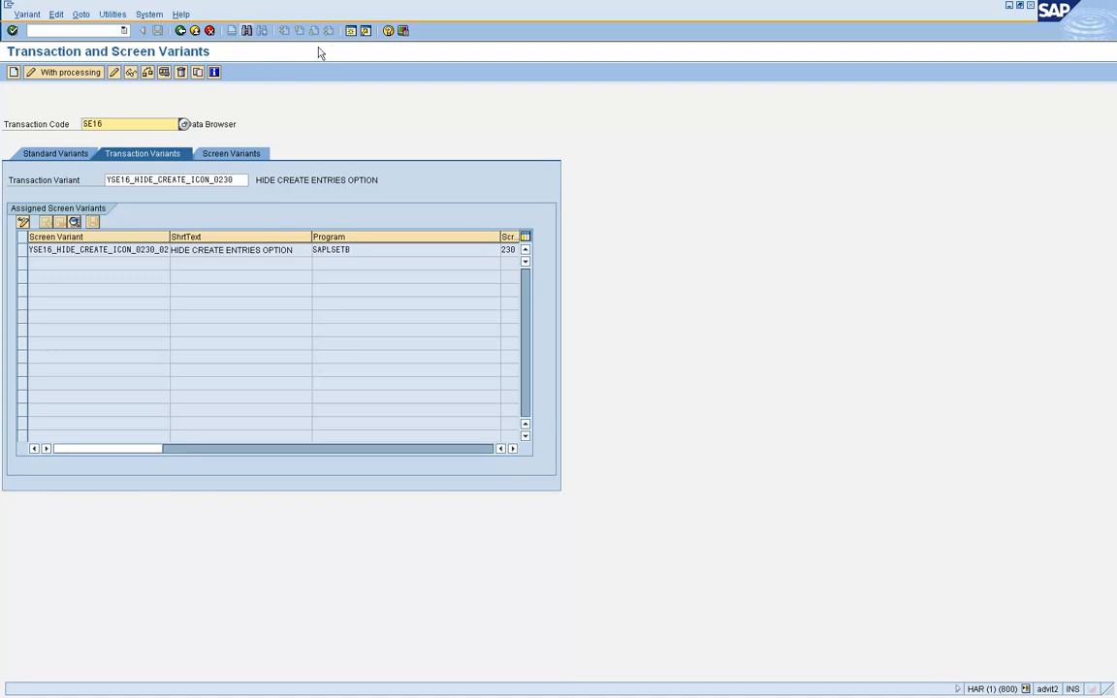
Open a second SAP session and start transaction SE93 in it.
{"action": "left_click", "coordinate": [351, 33]}
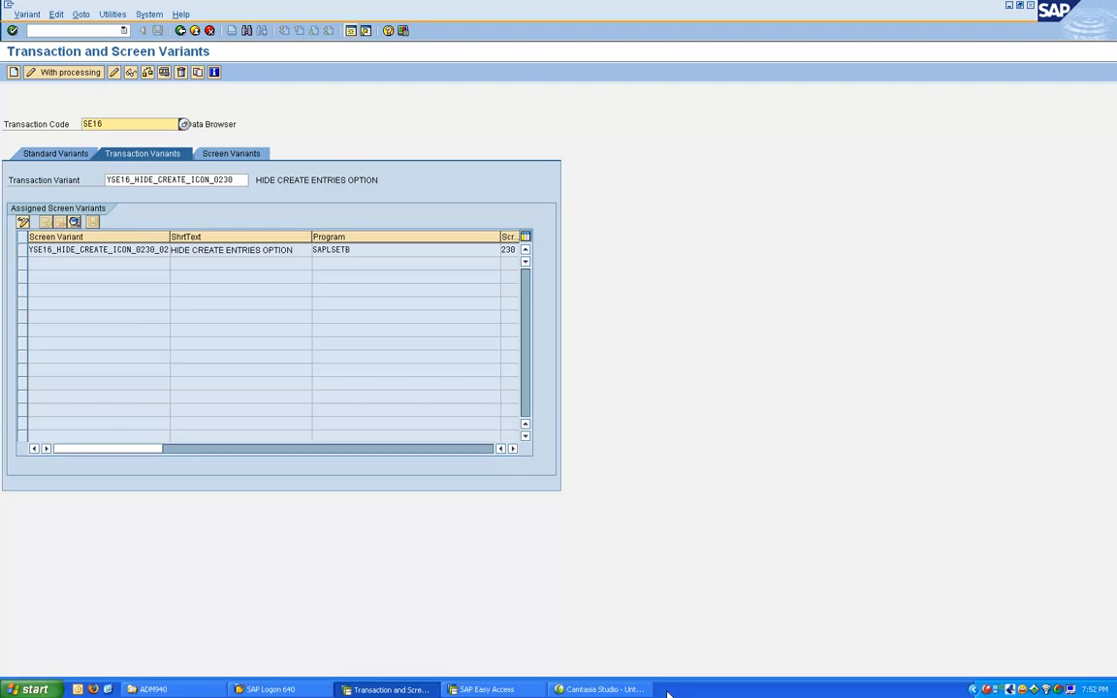
{"action": "left_click", "coordinate": [504, 693]}
{"action": "type", "text": "SE93"}
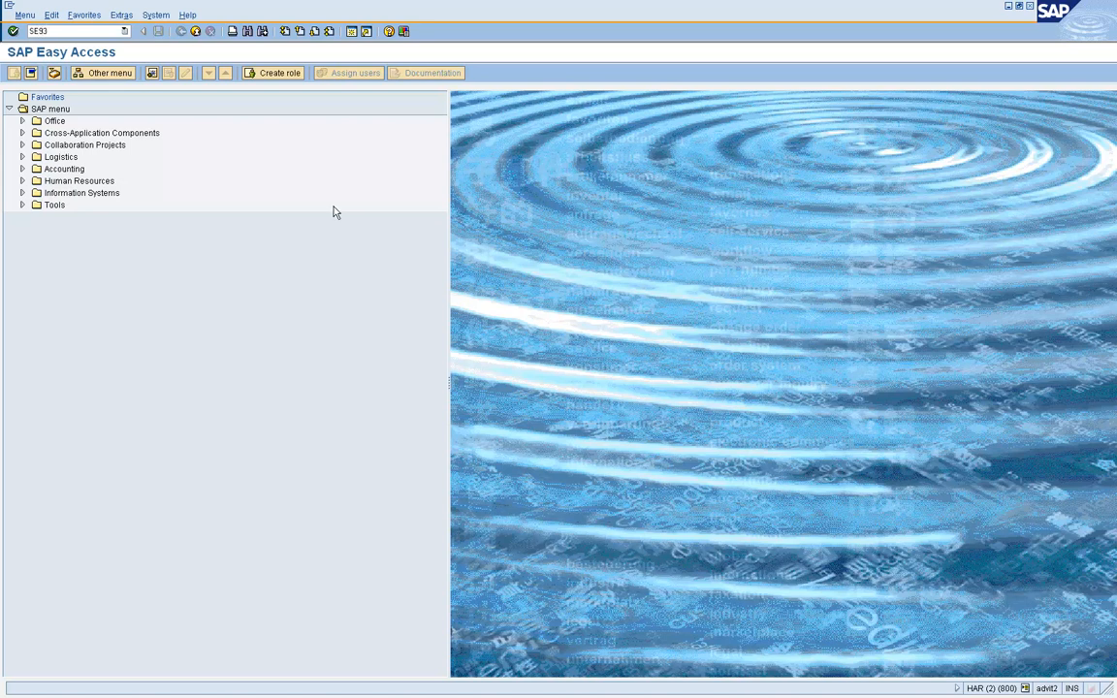
{"action": "key", "text": "Return"}
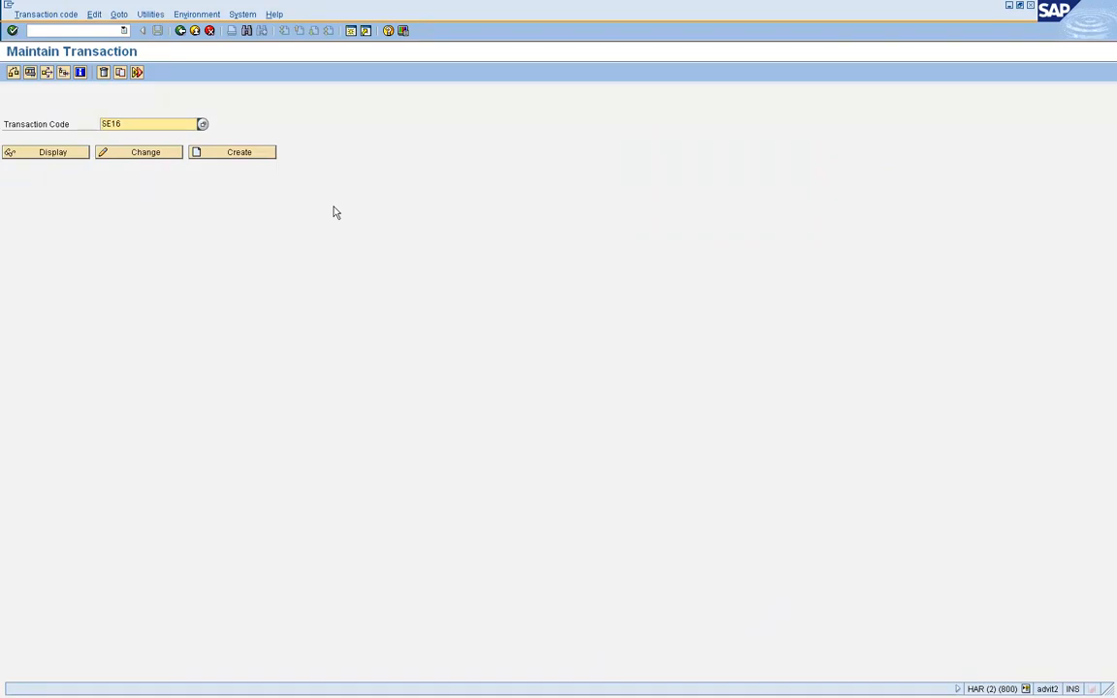
Enter YSE16 as the transaction code and start creating the transaction.
{"action": "left_click", "coordinate": [161, 125]}
{"action": "key", "text": "Home"}
{"action": "type", "text": "Y"}
{"action": "left_click", "coordinate": [229, 153]}
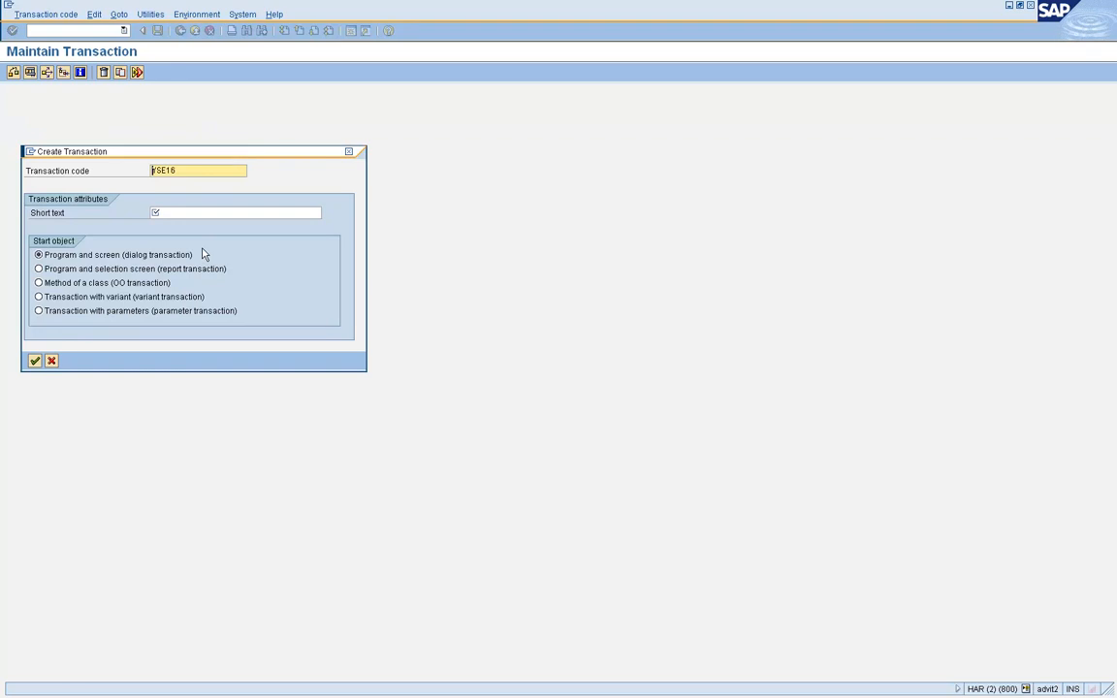
Give YSE16 the short text Data Browser and choose Transaction with variant (variant transaction) as its start object.
{"action": "left_click", "coordinate": [208, 212]}
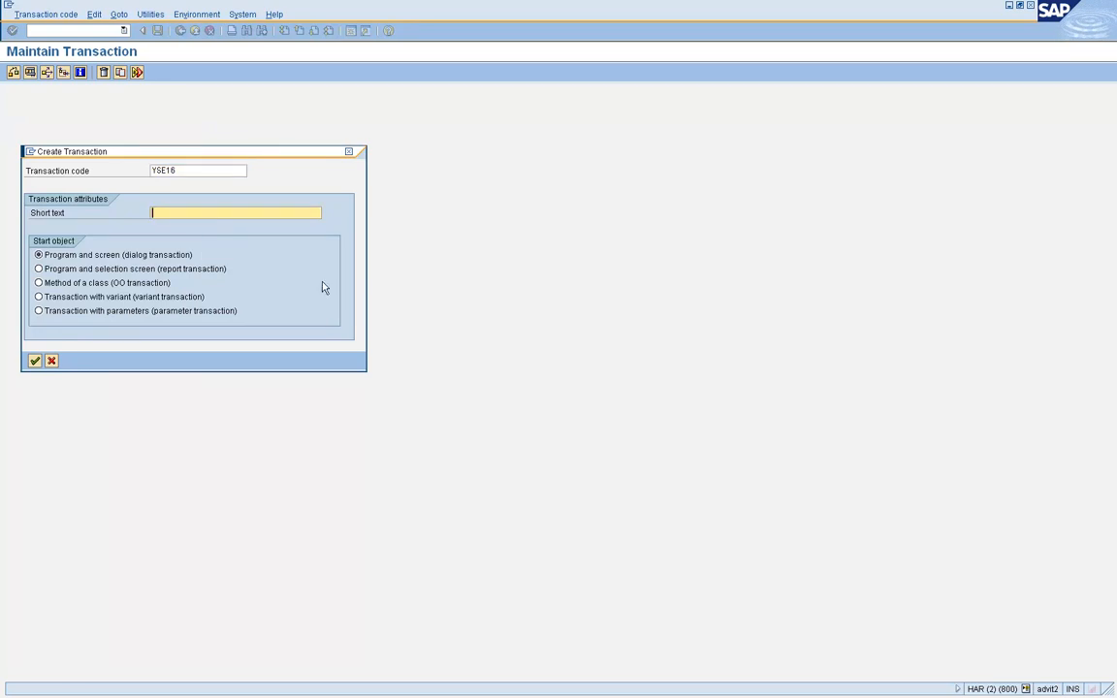
{"action": "type", "text": "d"}
{"action": "key", "text": "Down"}
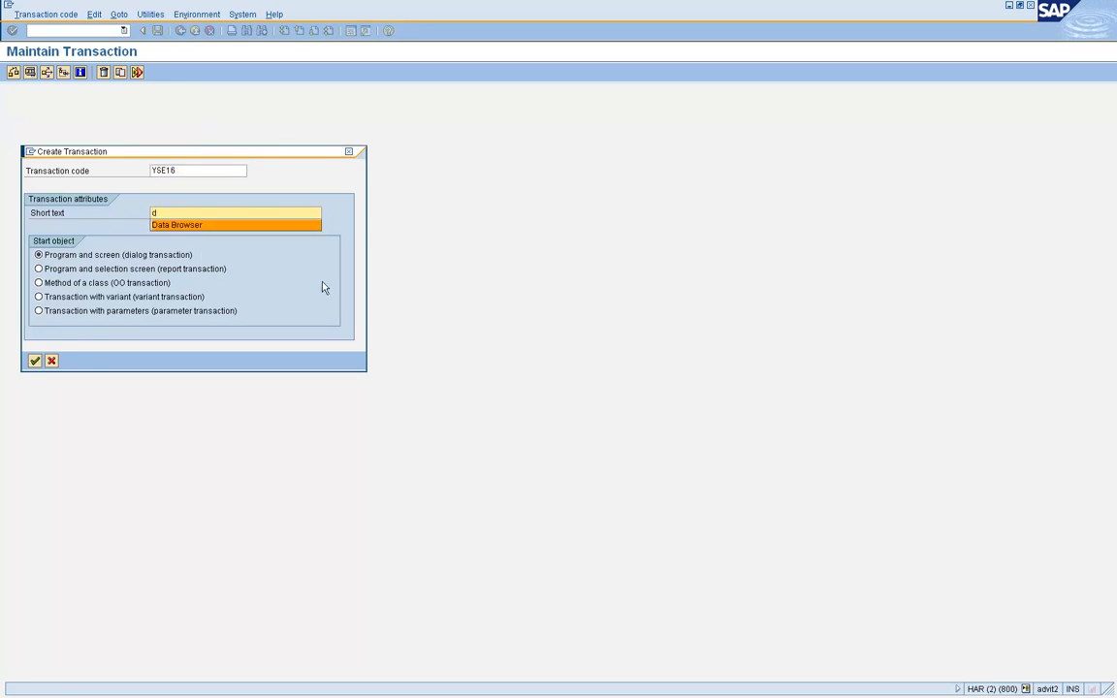
{"action": "key", "text": "Return"}
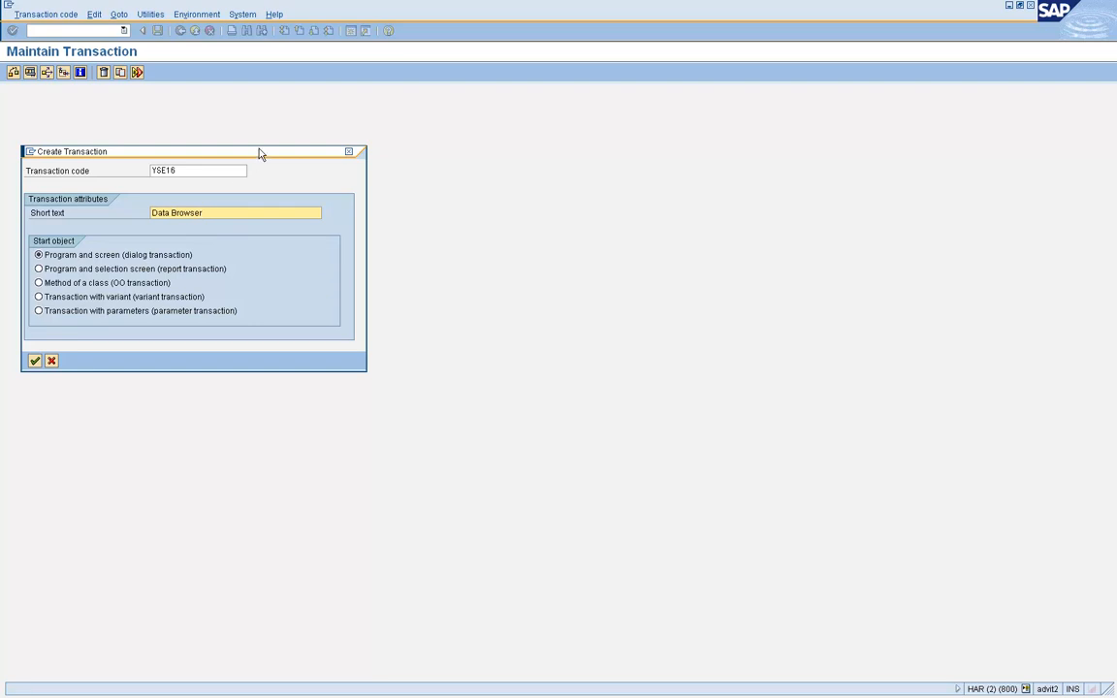
{"action": "left_click_drag", "start_coordinate": [259, 152], "coordinate": [544, 123]}
{"action": "left_click", "coordinate": [370, 269]}
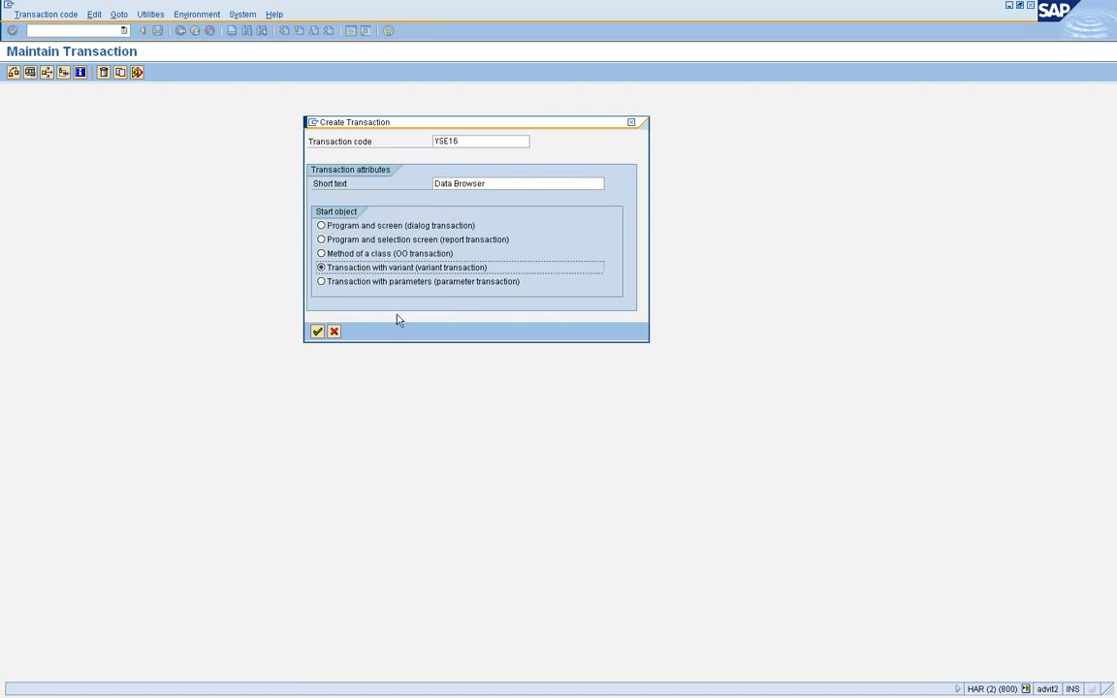
{"action": "left_click", "coordinate": [317, 331]}
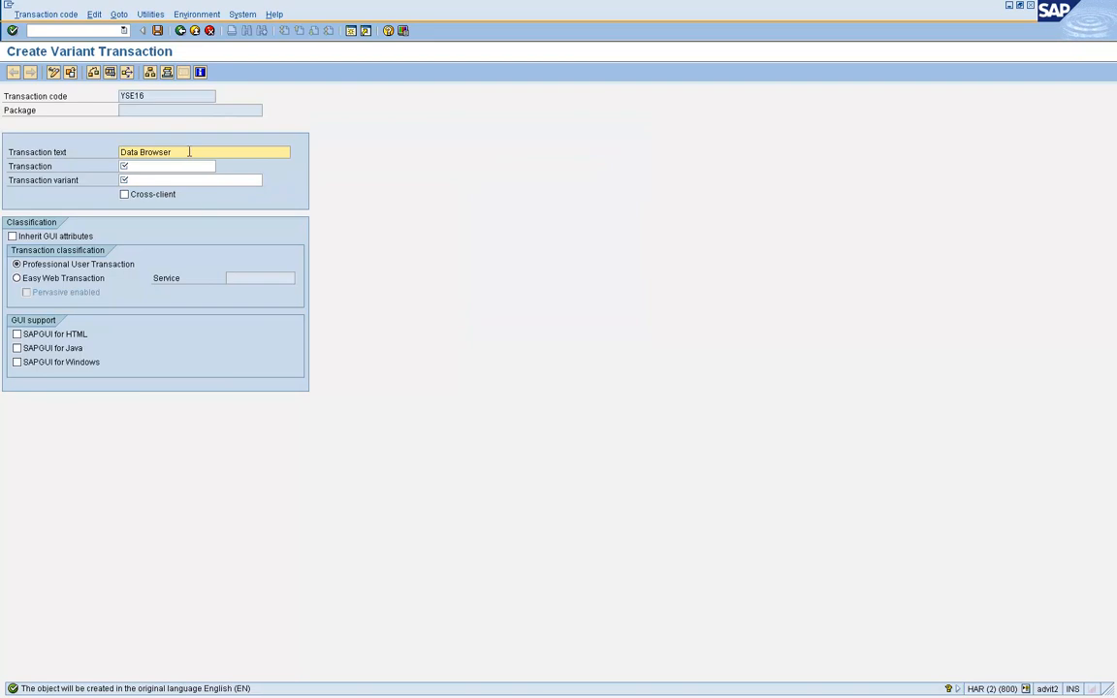
Set SE16 as the underlying transaction of the variant transaction.
{"action": "key", "text": "Tab"}
{"action": "type", "text": "se"}
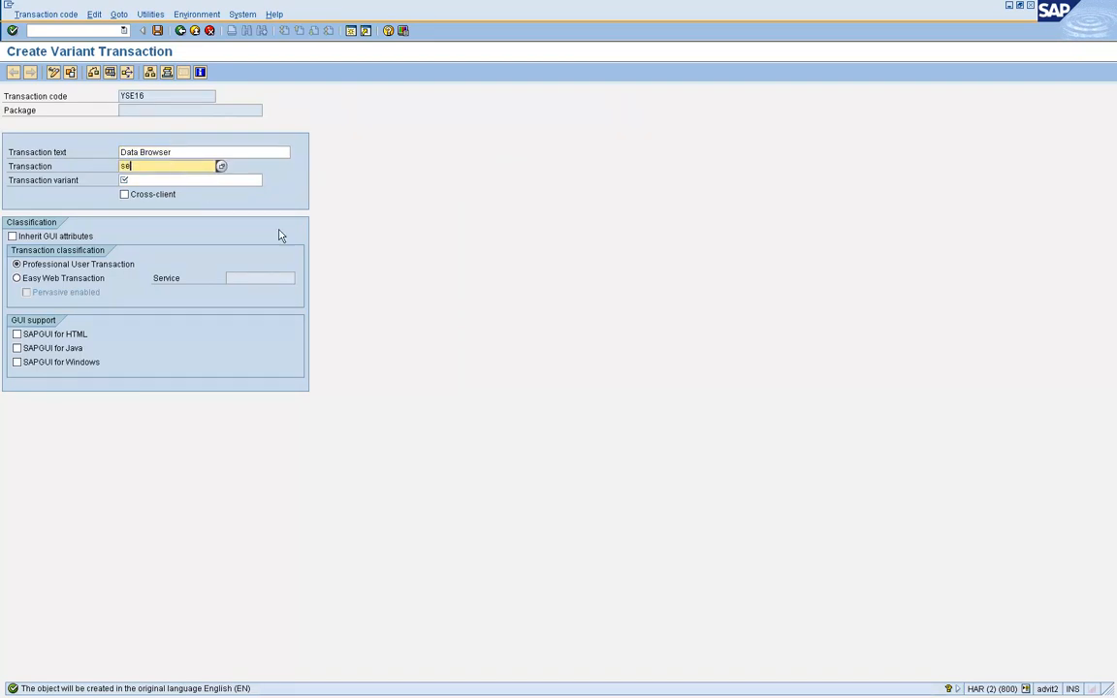
{"action": "type", "text": "16"}
{"action": "key", "text": "BackSpace"}
{"action": "key", "text": "BackSpace"}
{"action": "key", "text": "BackSpace"}
{"action": "key", "text": "BackSpace"}
{"action": "type", "text": "SE16"}
{"action": "key", "text": "Tab"}
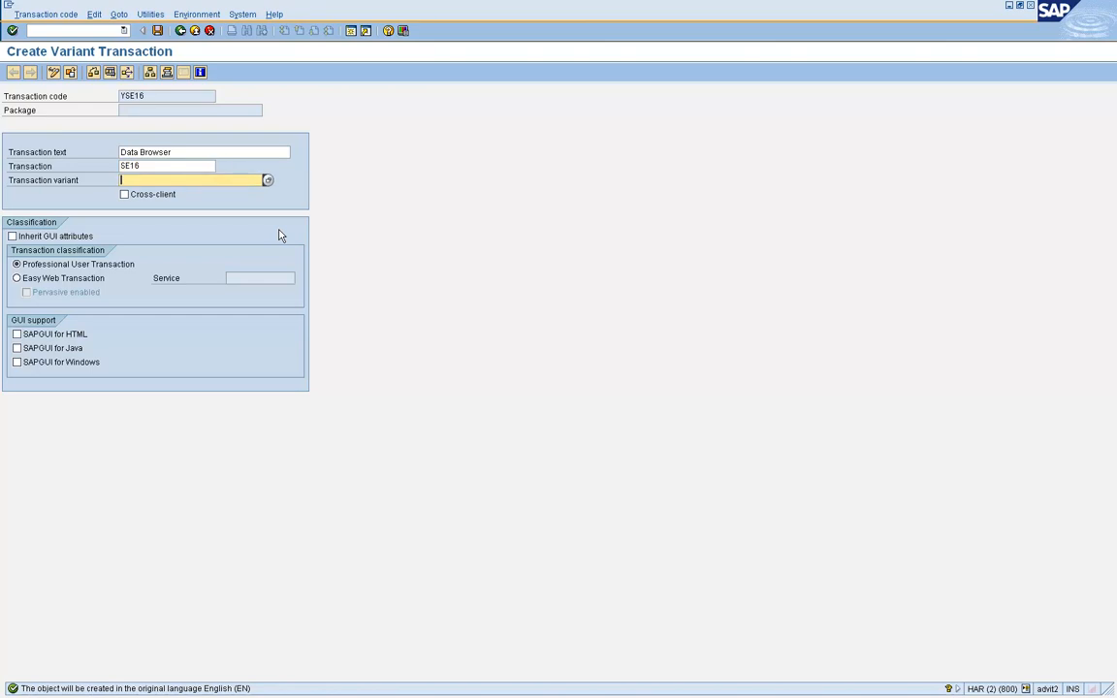
Mark the variant as cross-client and assign the transaction variant YSE16_HIDE_CREATE_ICON_0230 from the value list.
{"action": "left_click", "coordinate": [154, 195]}
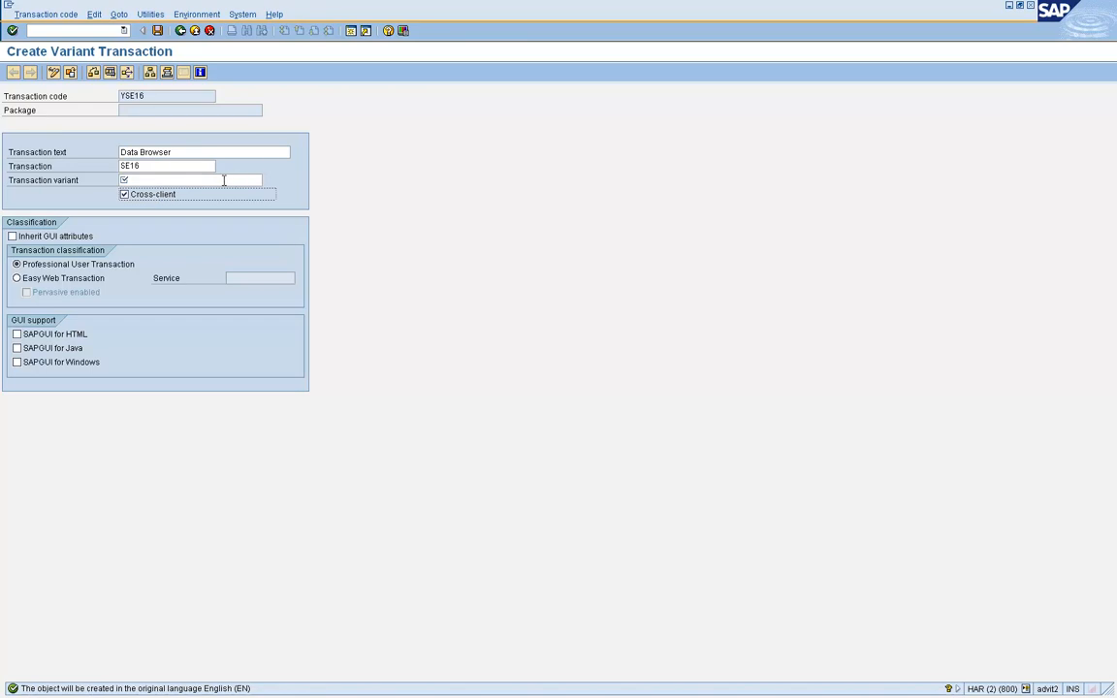
{"action": "left_click", "coordinate": [224, 180]}
{"action": "left_click", "coordinate": [267, 181]}
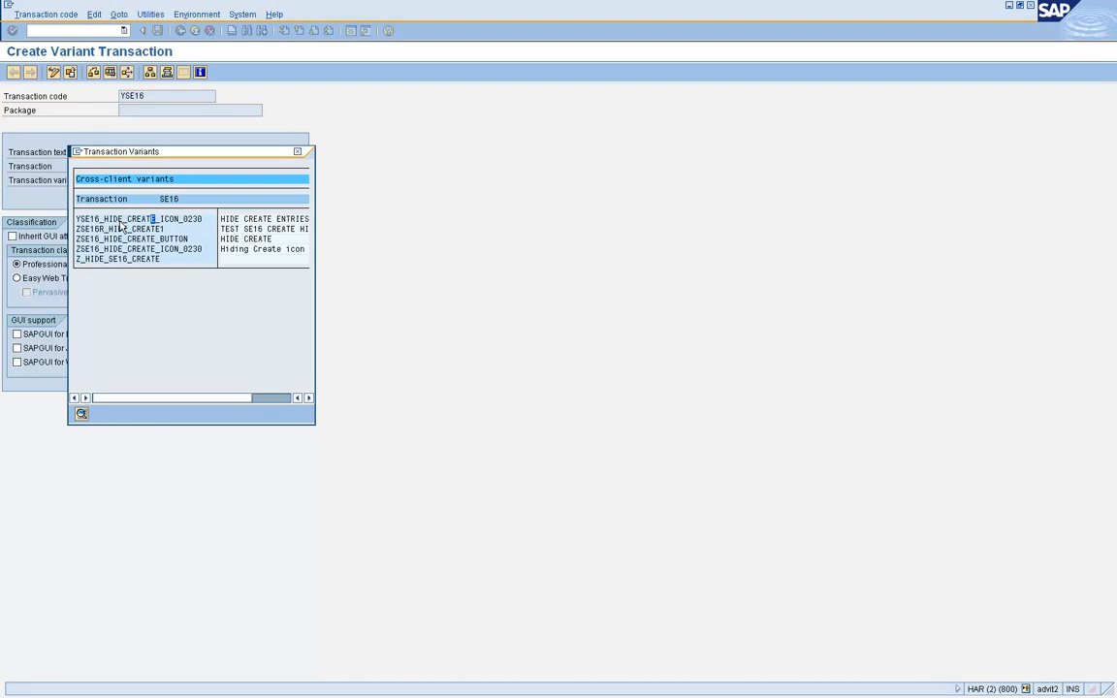
{"action": "double_click", "coordinate": [122, 220]}
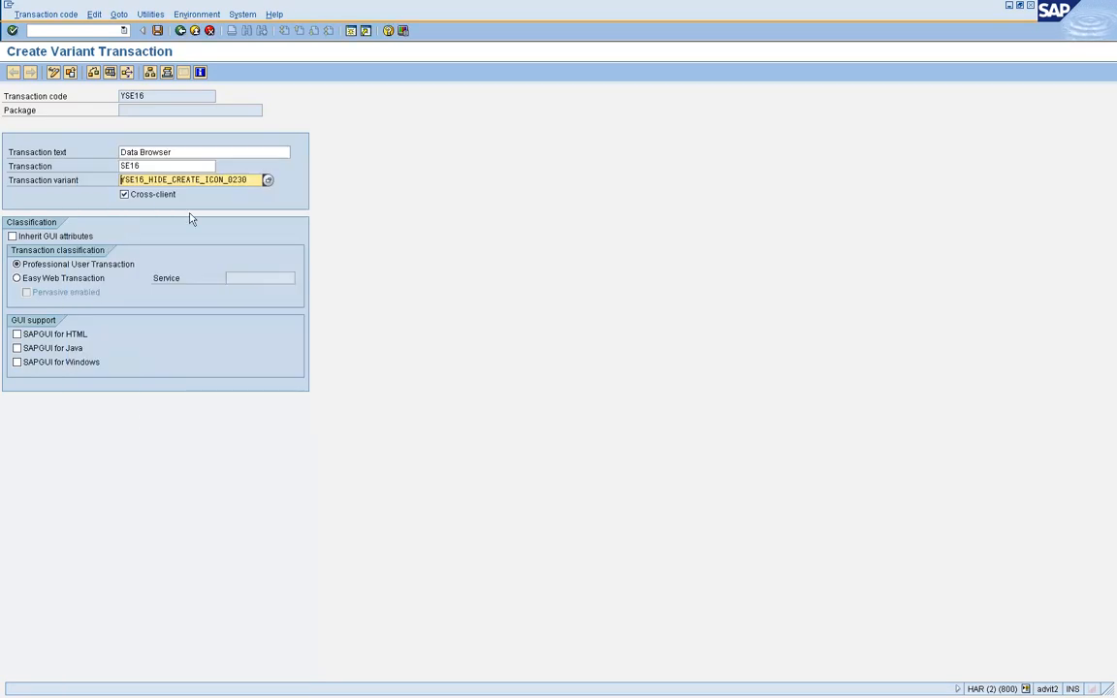
Let YSE16 inherit the GUI attributes and save it as a local object.
{"action": "left_click", "coordinate": [59, 237]}
{"action": "left_click", "coordinate": [60, 237]}
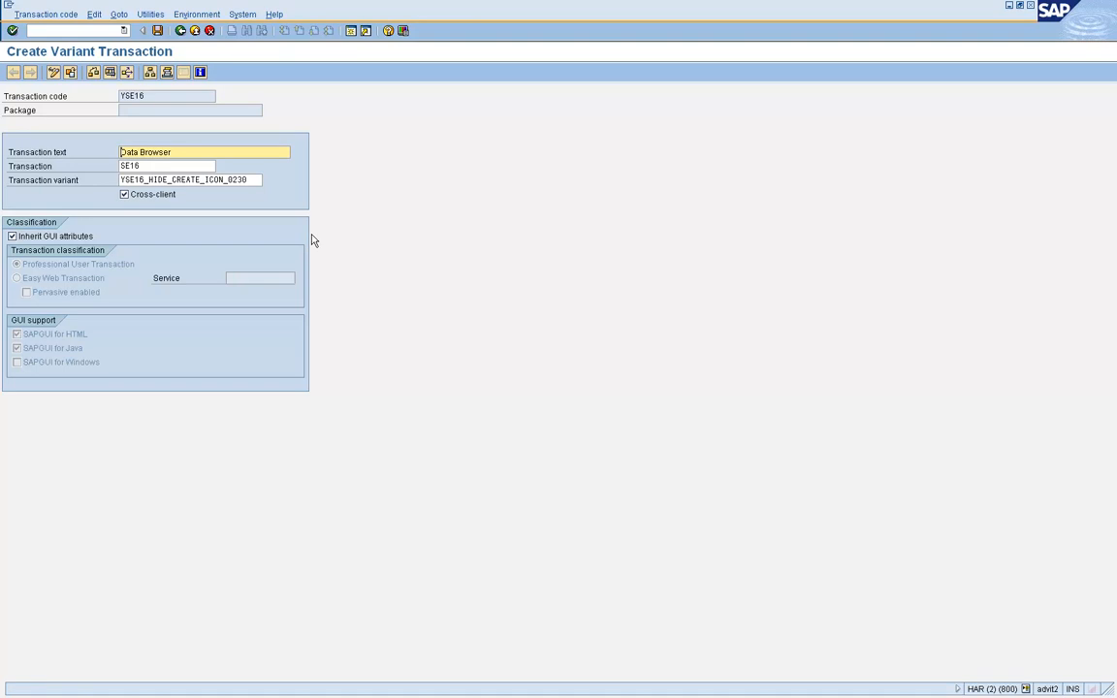
{"action": "left_click", "coordinate": [160, 33]}
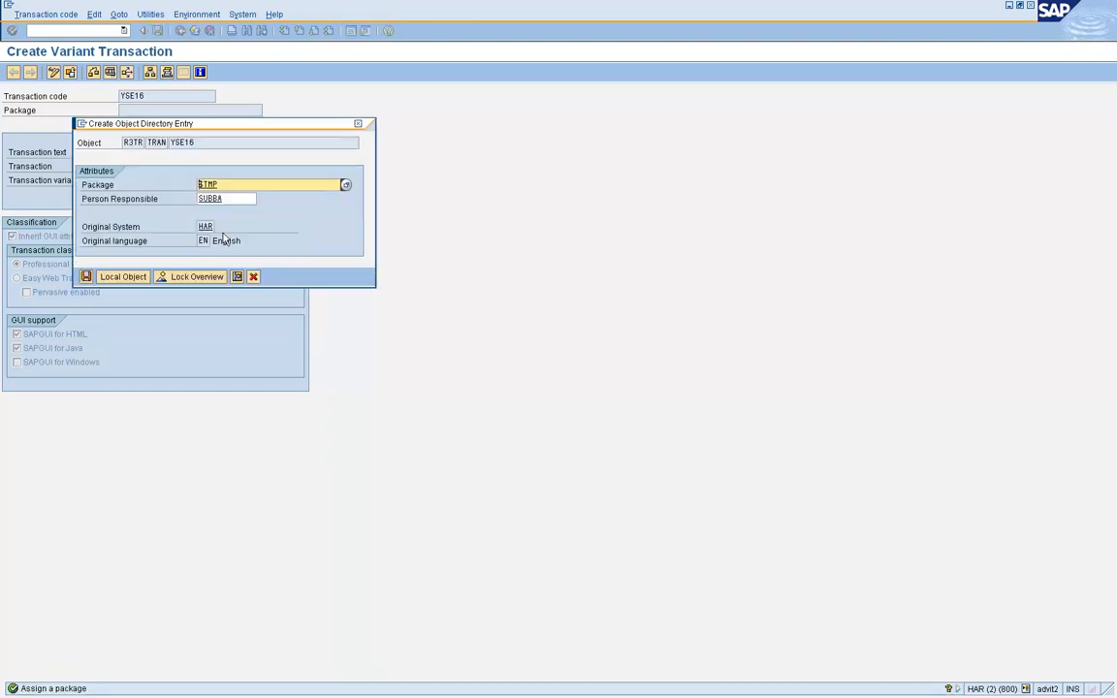
{"action": "left_click", "coordinate": [124, 277]}
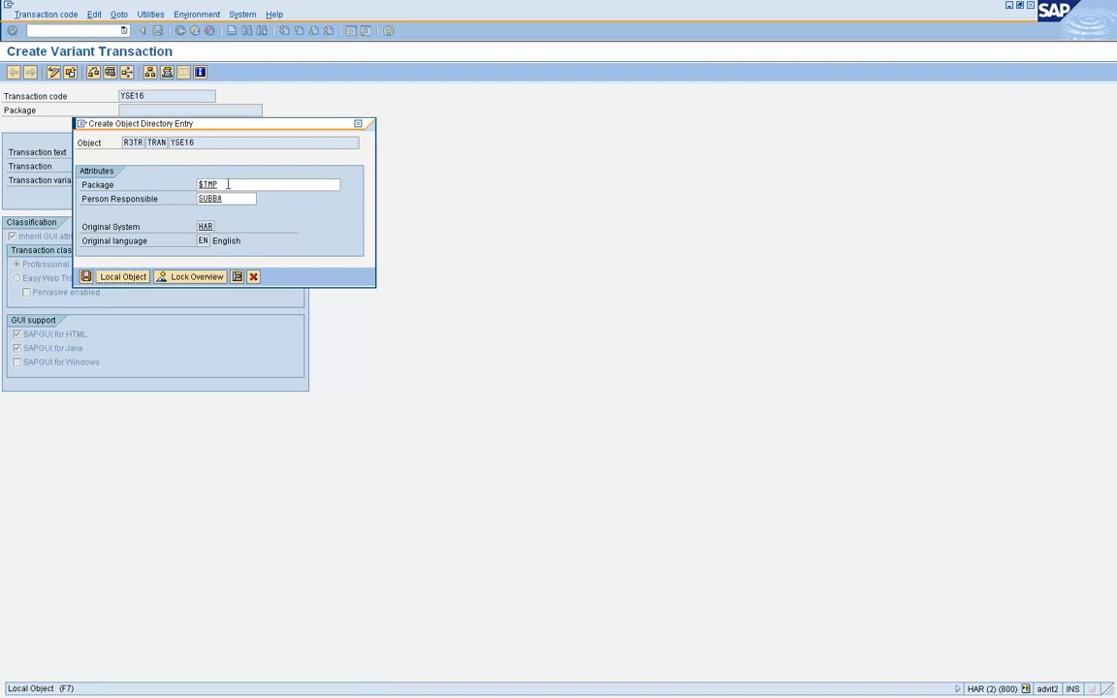
{"action": "left_click", "coordinate": [128, 279]}
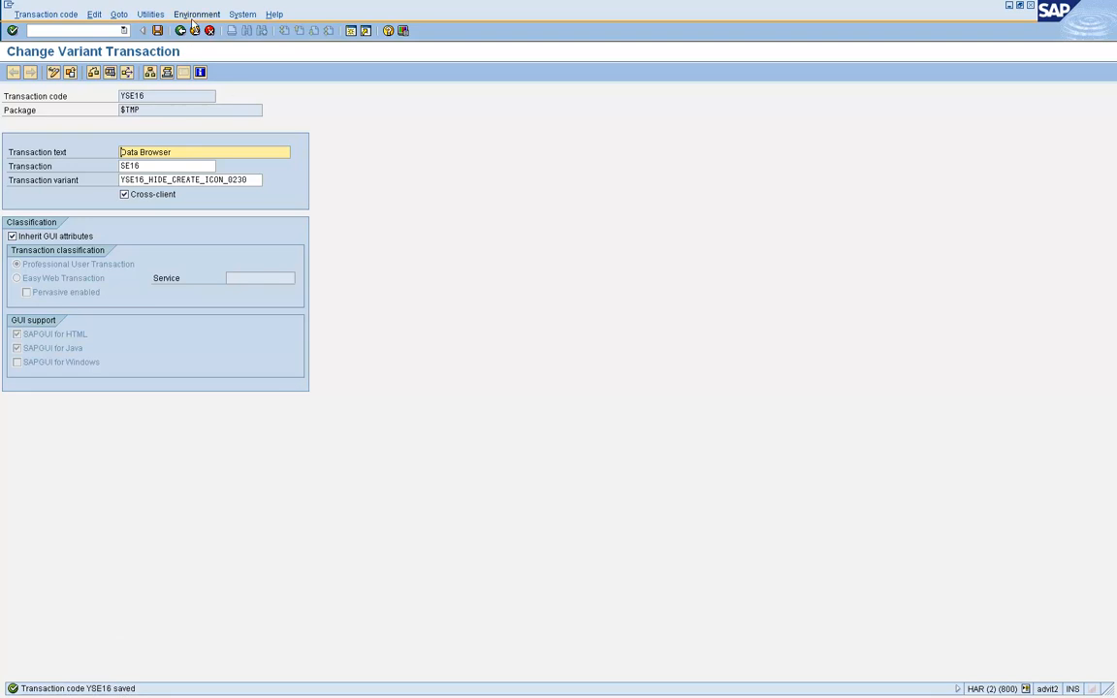
Leave transaction maintenance, run YSE16 and check the Create Entries function in its Table menu.
{"action": "left_click", "coordinate": [185, 30]}
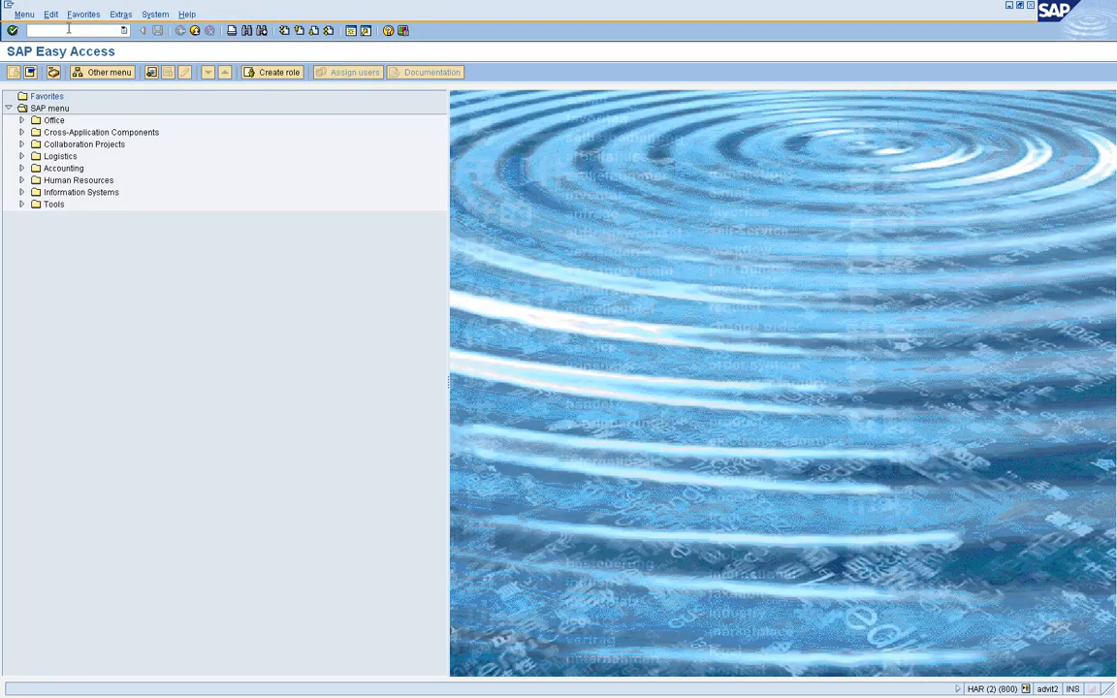
{"action": "type", "text": "YSE16"}
{"action": "key", "text": "Return"}
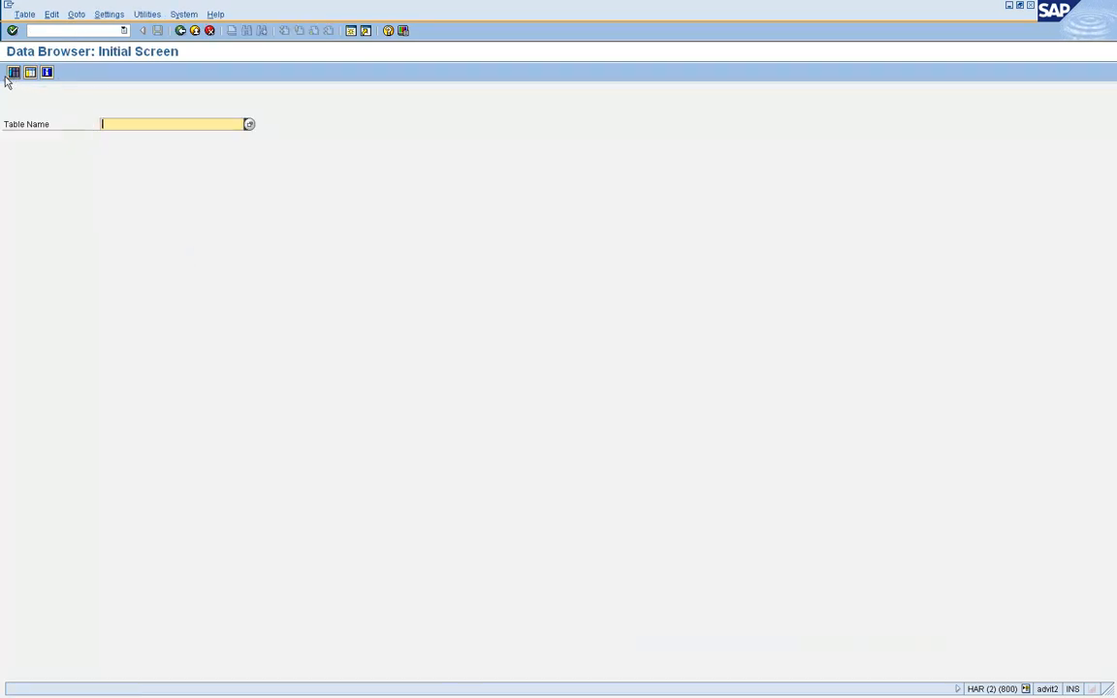
{"action": "left_click", "coordinate": [24, 14]}
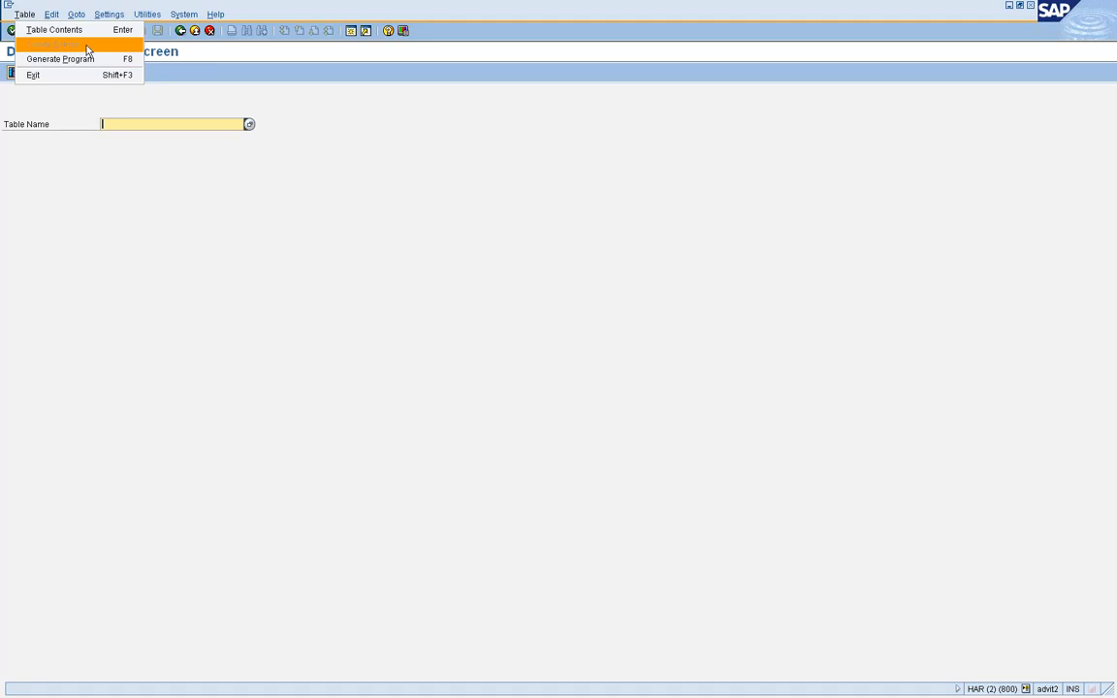
{"action": "left_click", "coordinate": [303, 135]}
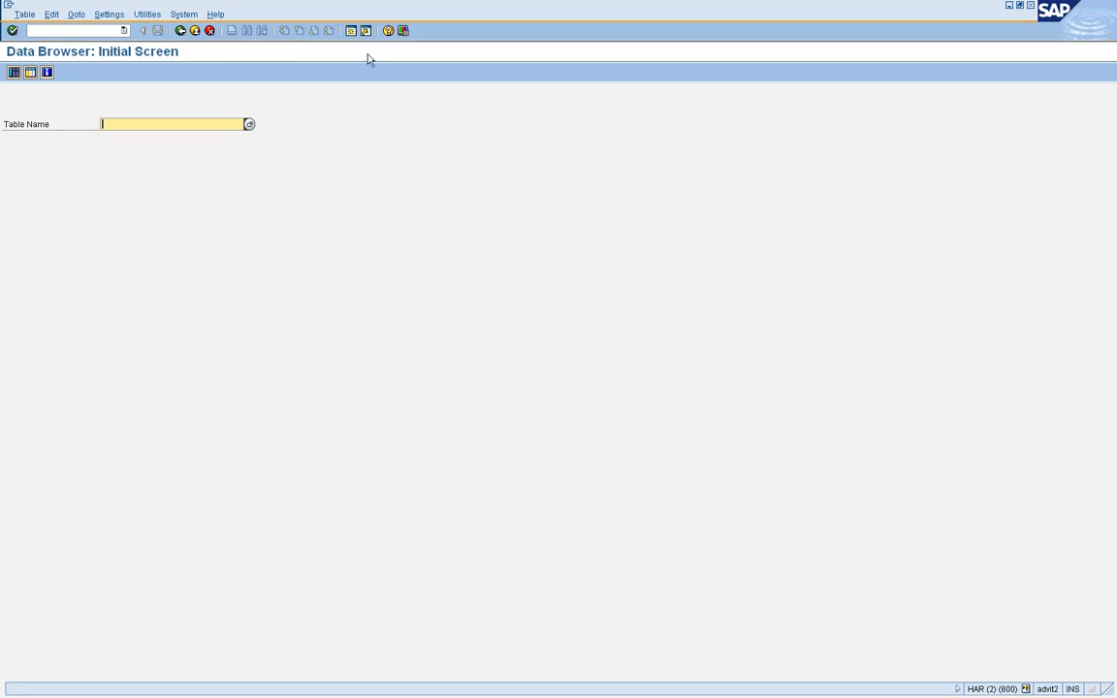
Switch to the standard SE16 transaction to compare its initial screen with YSE16.
{"action": "left_click", "coordinate": [99, 29]}
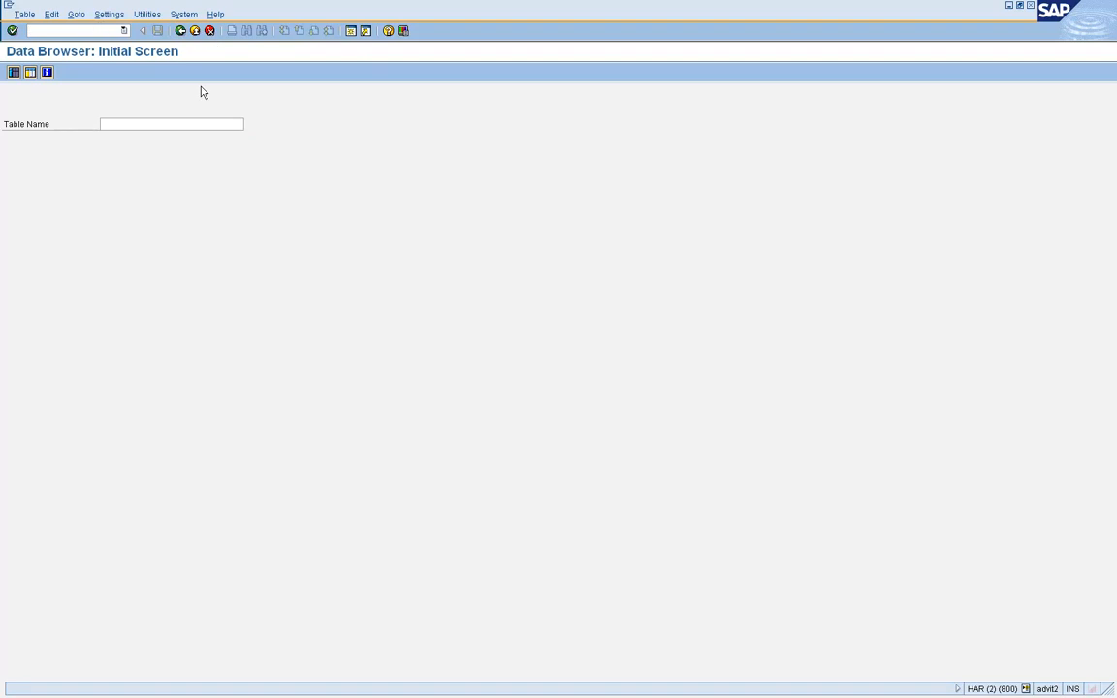
{"action": "type", "text": "/NSE16"}
{"action": "key", "text": "Return"}
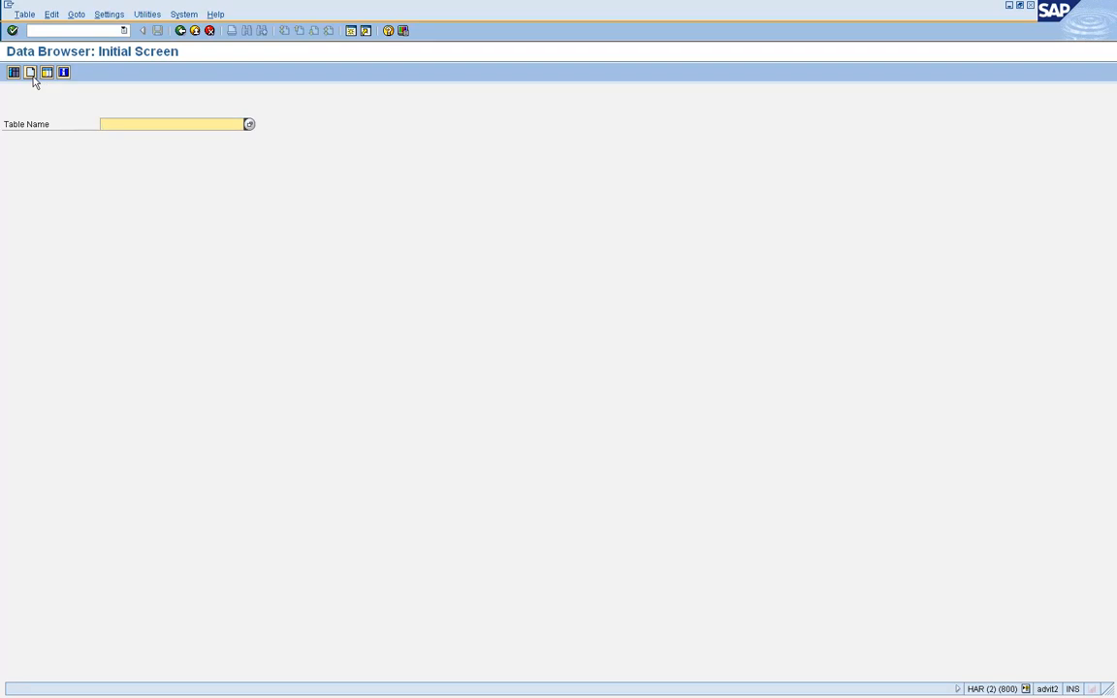
Return to YSE16 from SE16 to recheck the Data Browser's initial screen.
{"action": "left_click", "coordinate": [104, 30]}
{"action": "type", "text": "/NSE1"}
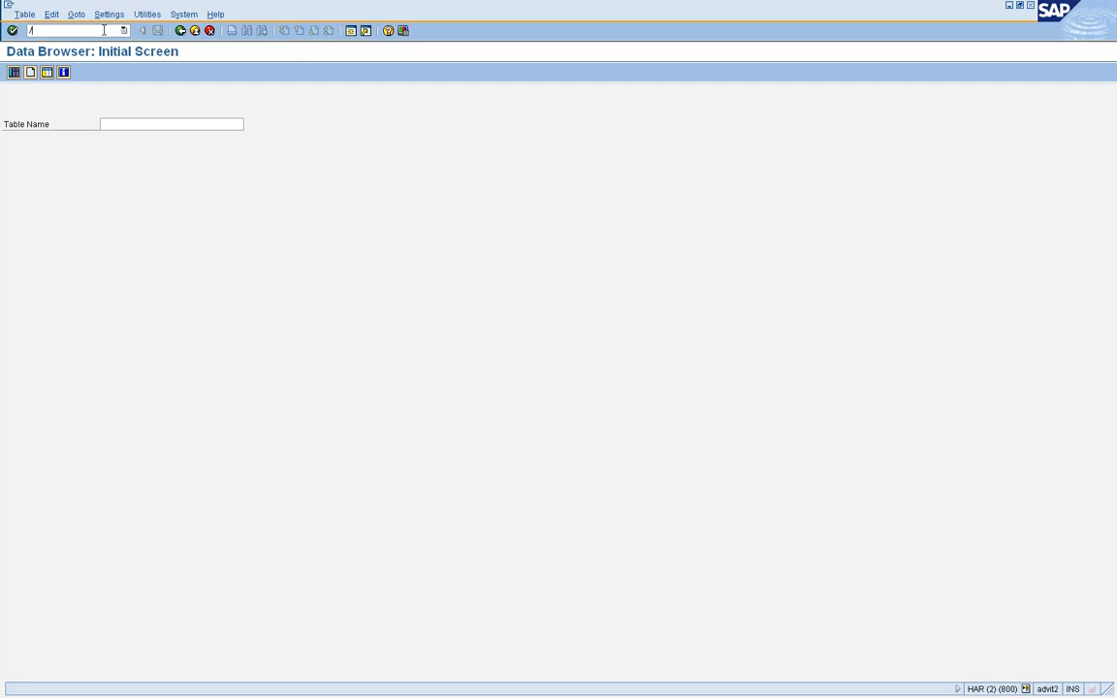
{"action": "key", "text": "BackSpace"}
{"action": "key", "text": "BackSpace"}
{"action": "key", "text": "BackSpace"}
{"action": "type", "text": "YSE"}
{"action": "key", "text": "Return"}
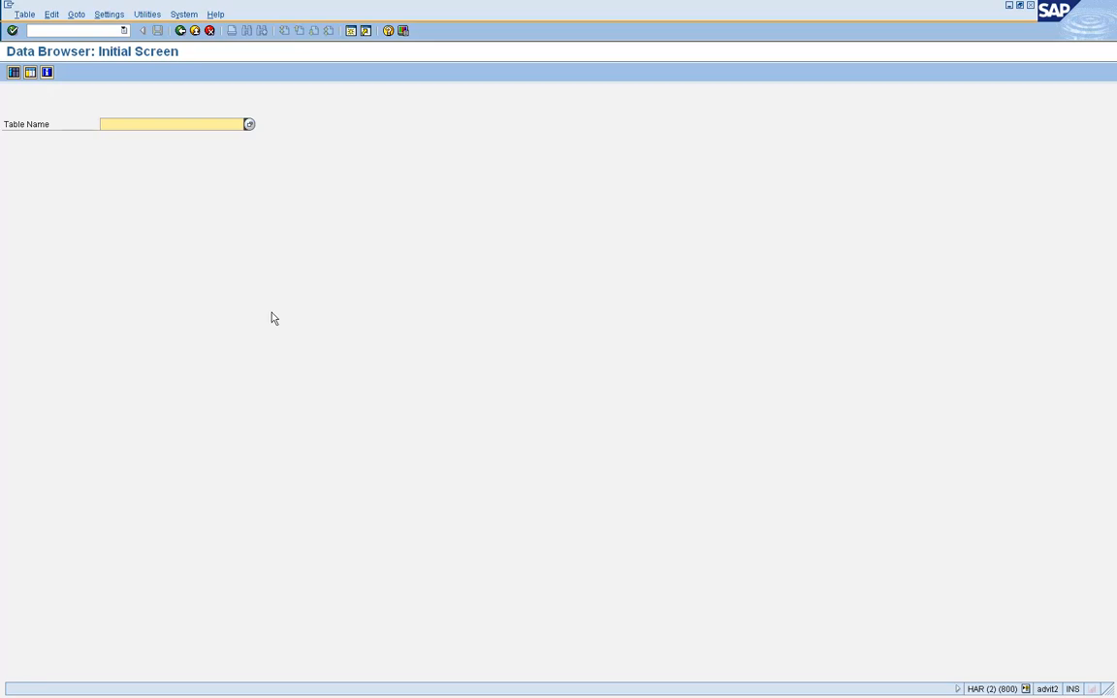
{"action": "mouse_move", "coordinate": [465, 696]}
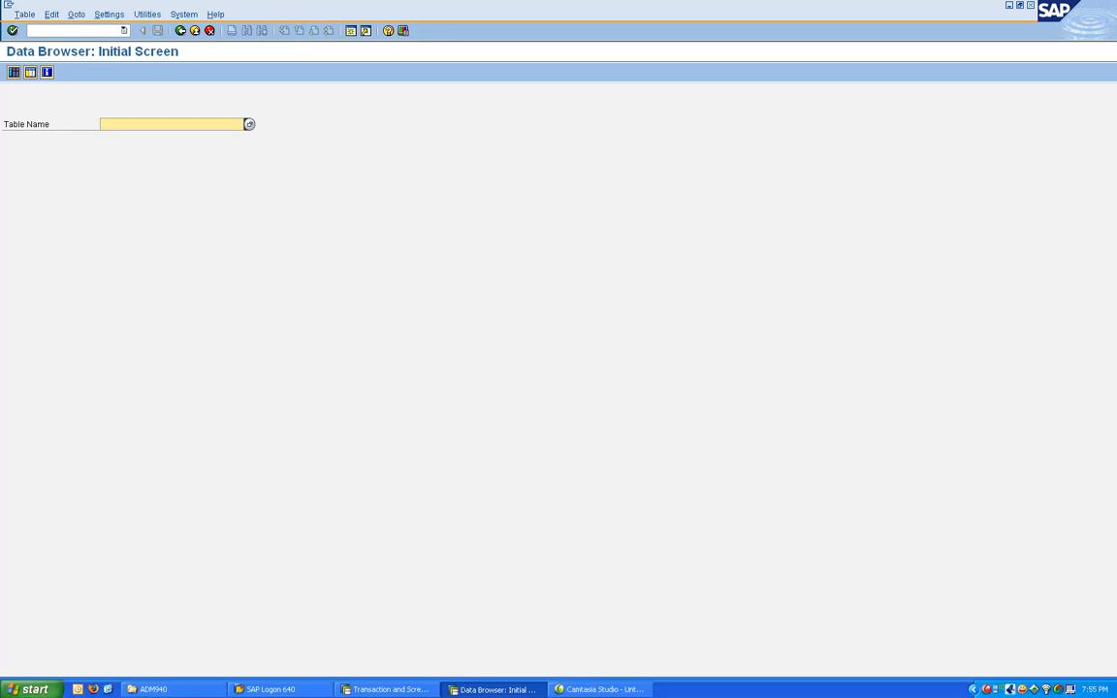
{"action": "left_click", "coordinate": [993, 692]}
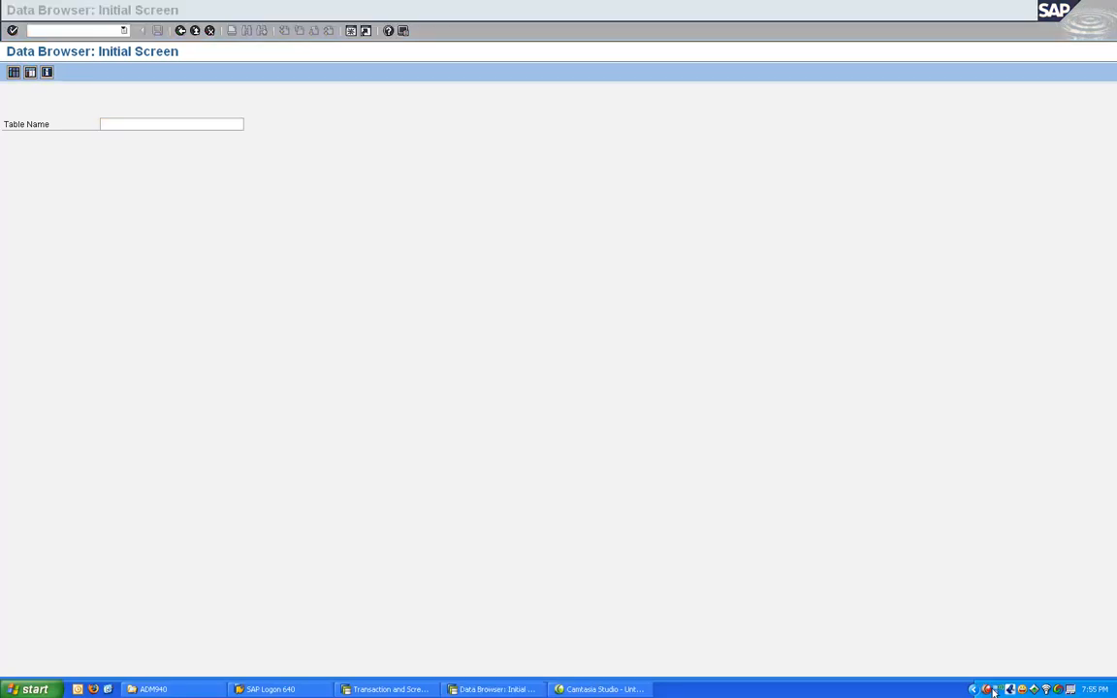